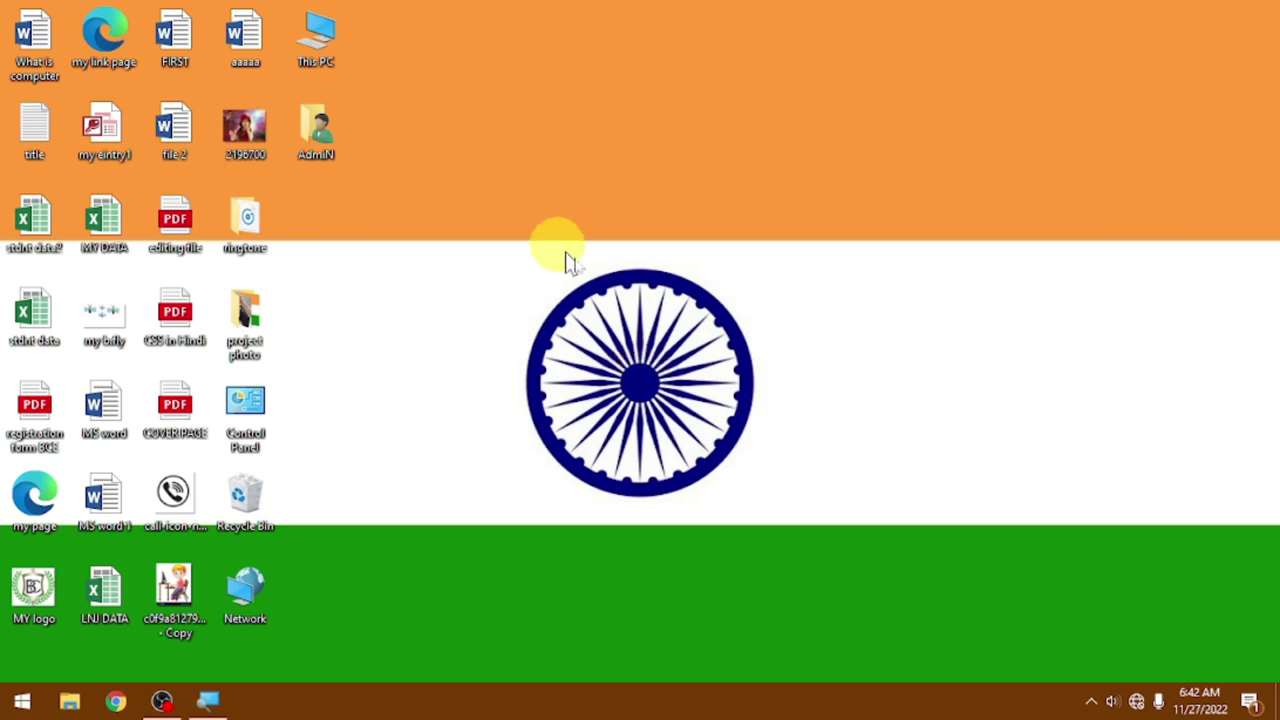
# Create a new folder on the desktop, keeping its default name.
pyautogui.rightClick(835, 168)
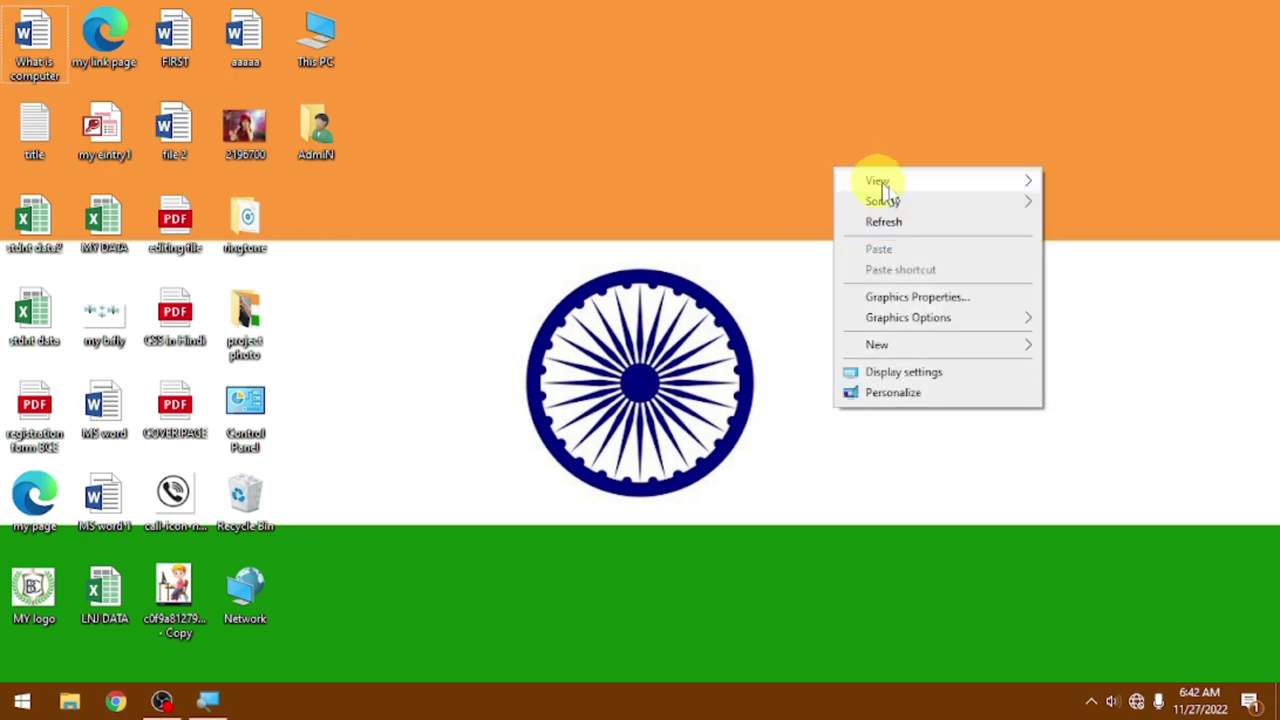
pyautogui.moveTo(920, 347)
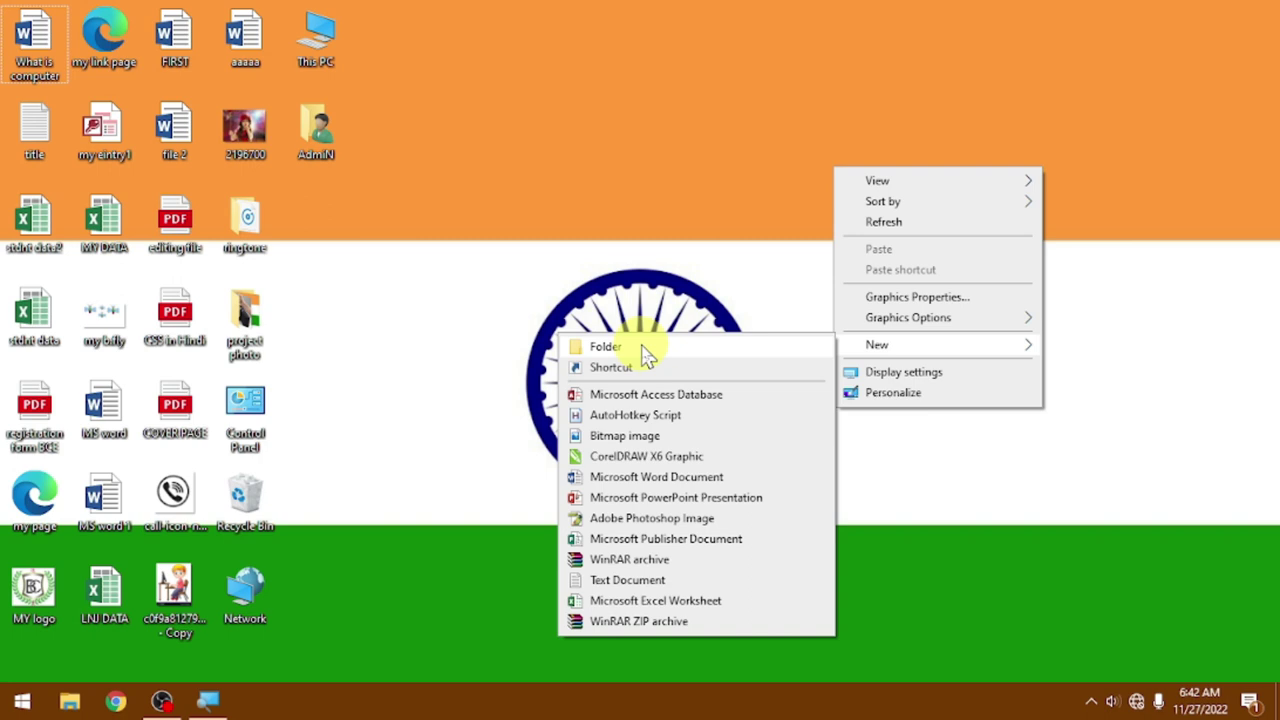
pyautogui.click(645, 350)
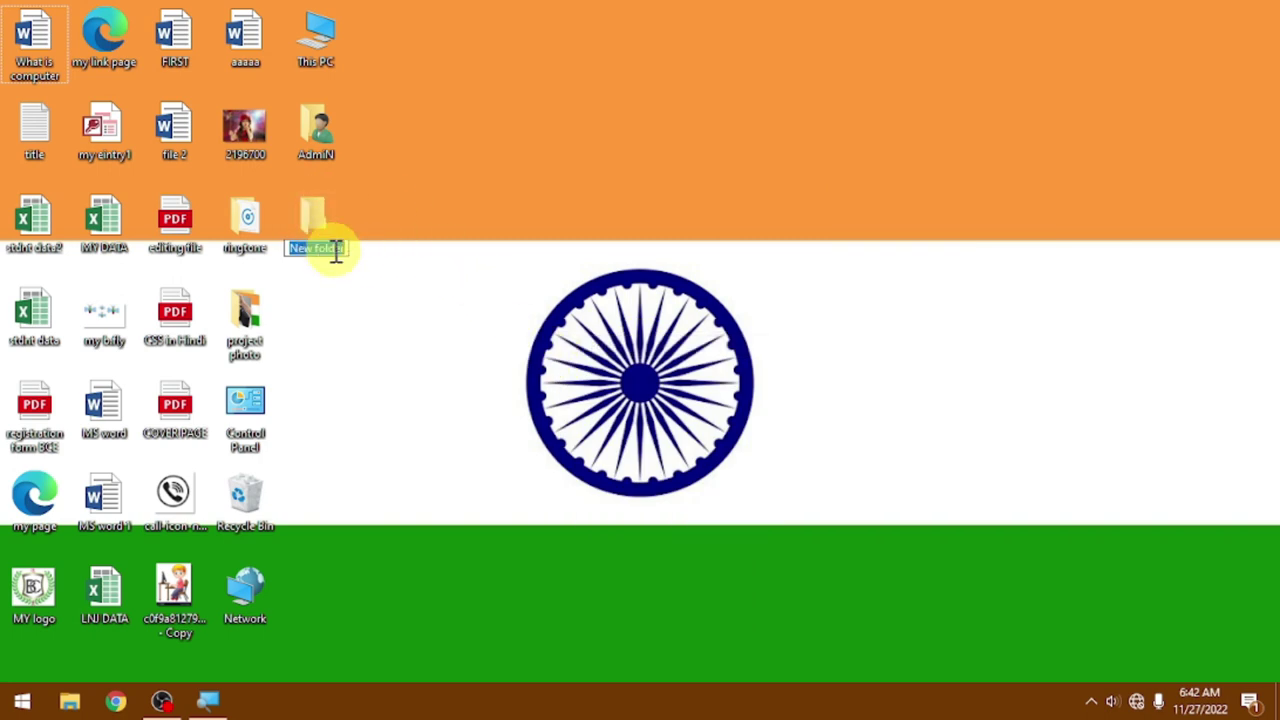
pyautogui.click(357, 286)
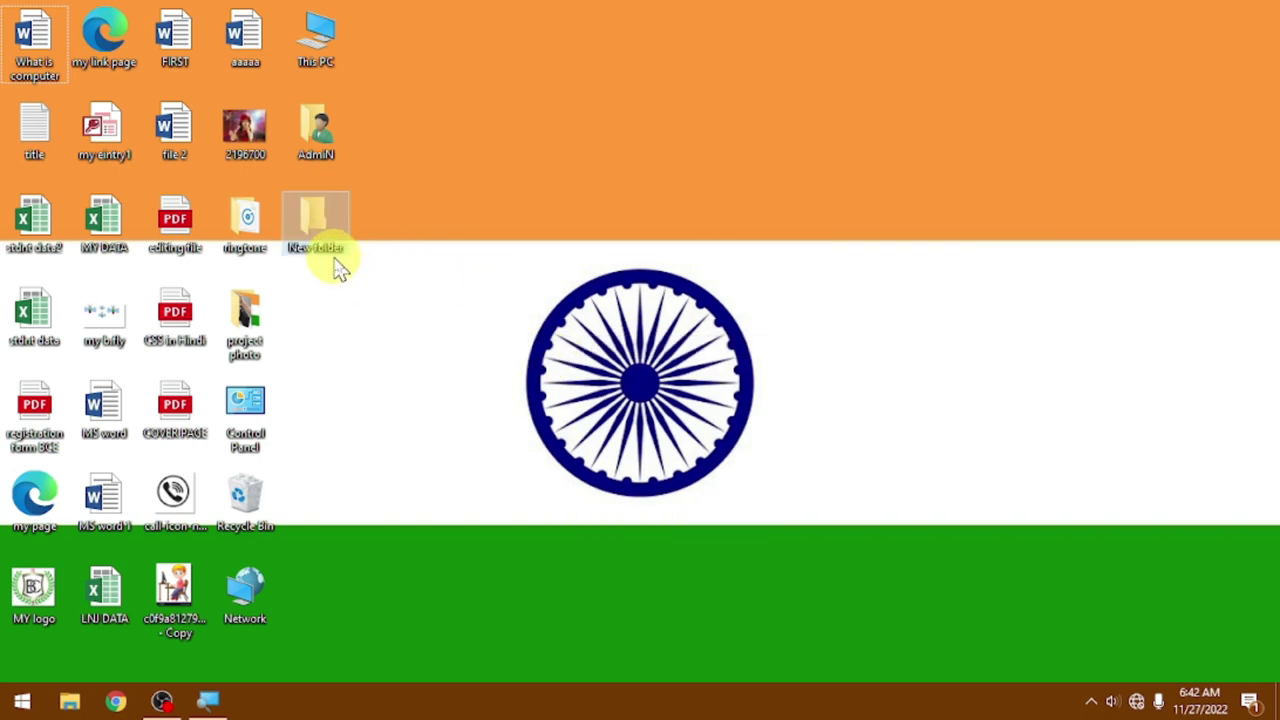
# Add a second new folder to the desktop and accept its default name.
pyautogui.rightClick(806, 157)
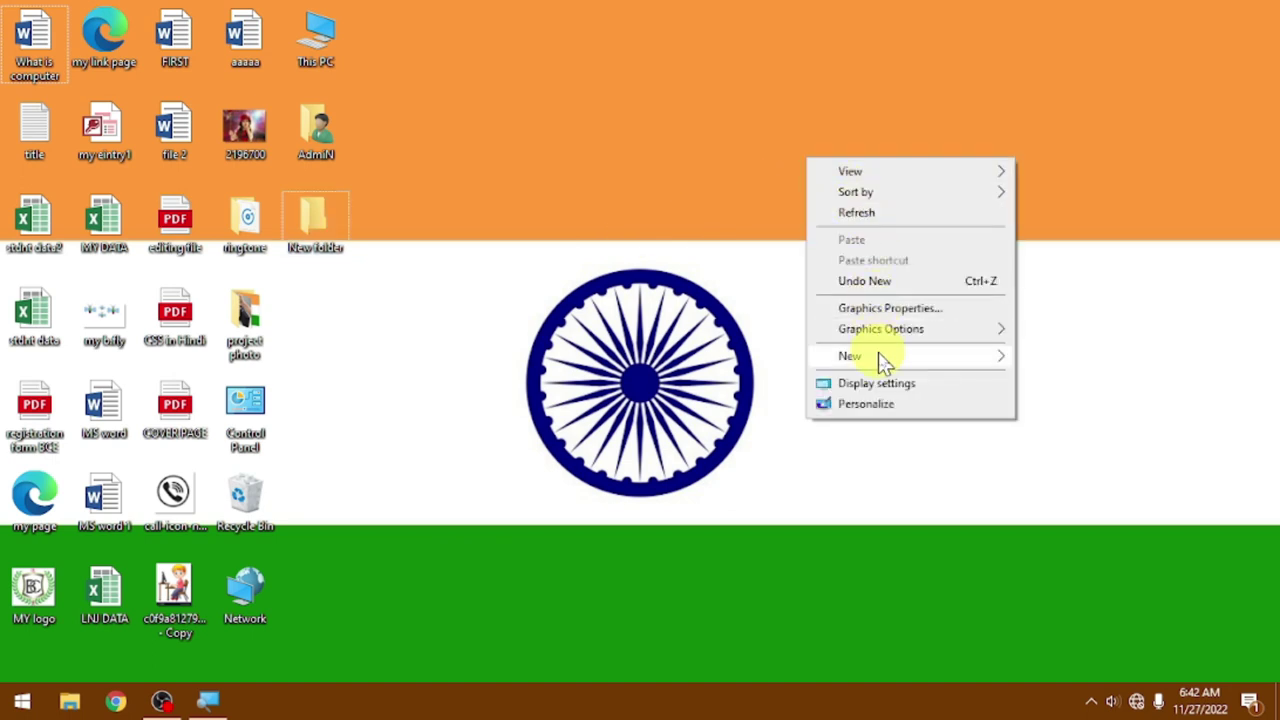
pyautogui.moveTo(882, 358)
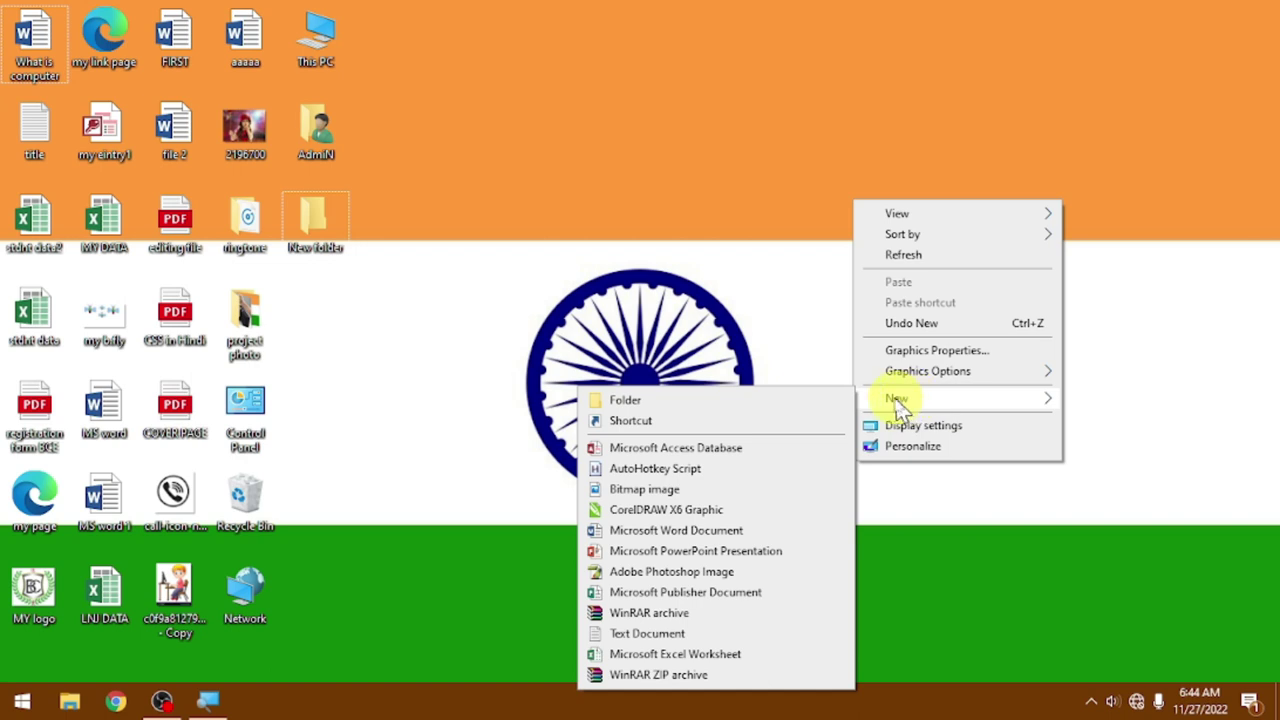
pyautogui.click(703, 401)
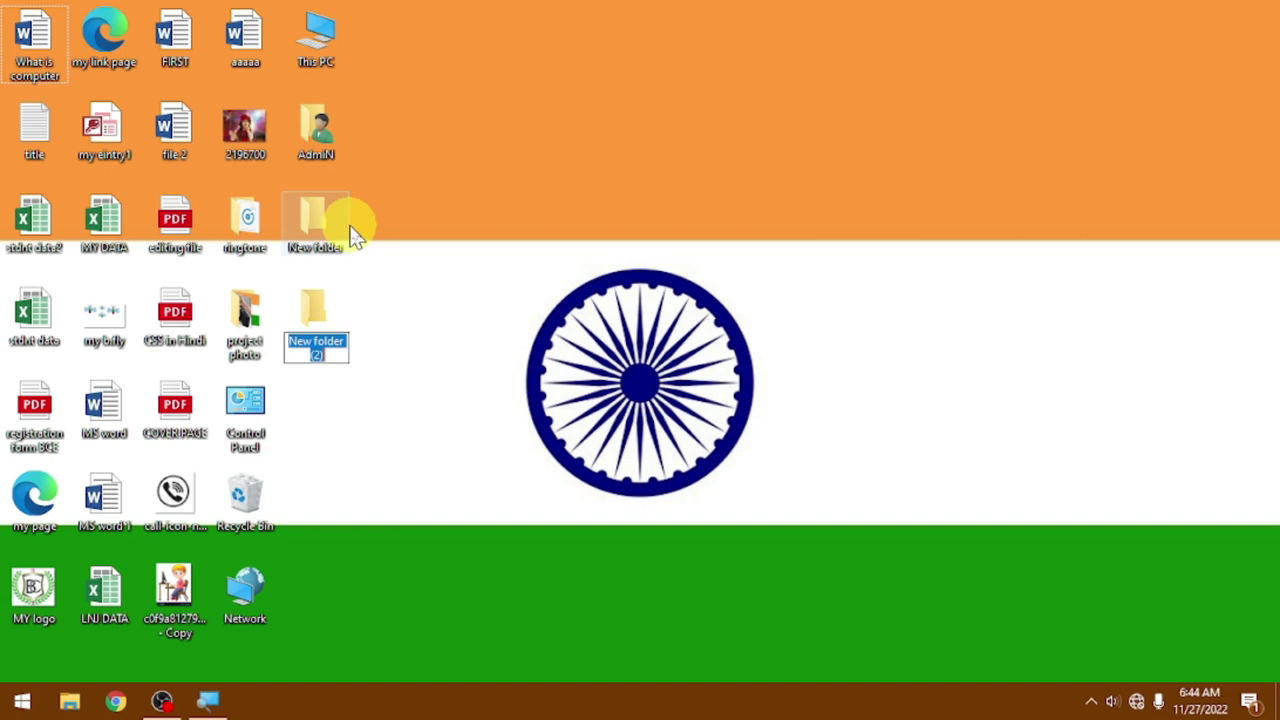
pyautogui.press('Return')
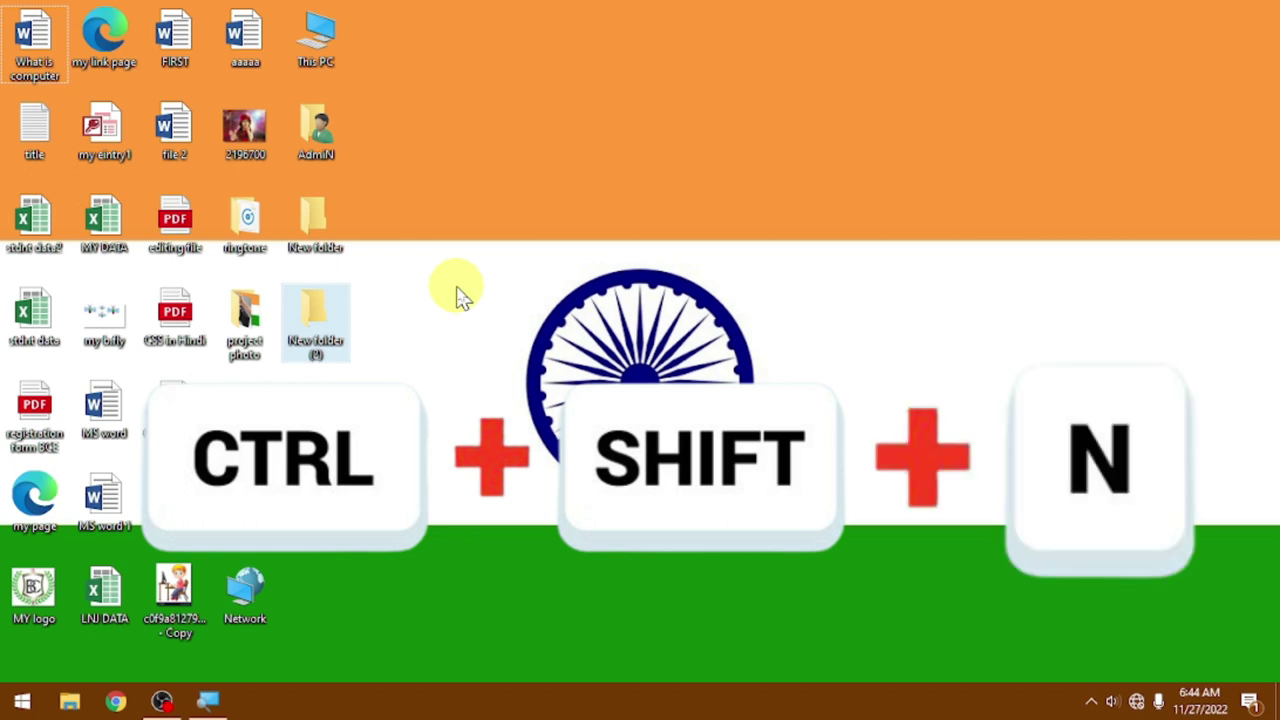
# Create five more new folders on the desktop in succession, accepting the default name for each.
pyautogui.hotkey('ctrl', 'shift', 'n')
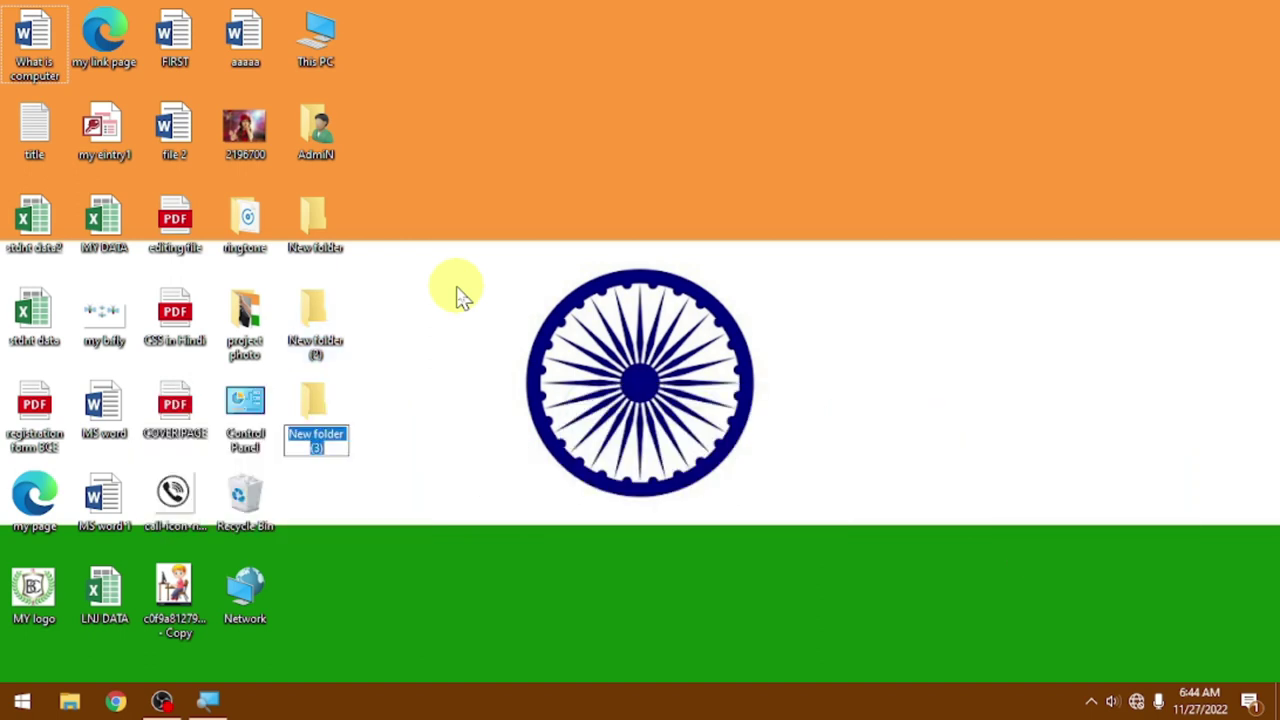
pyautogui.press('Return')
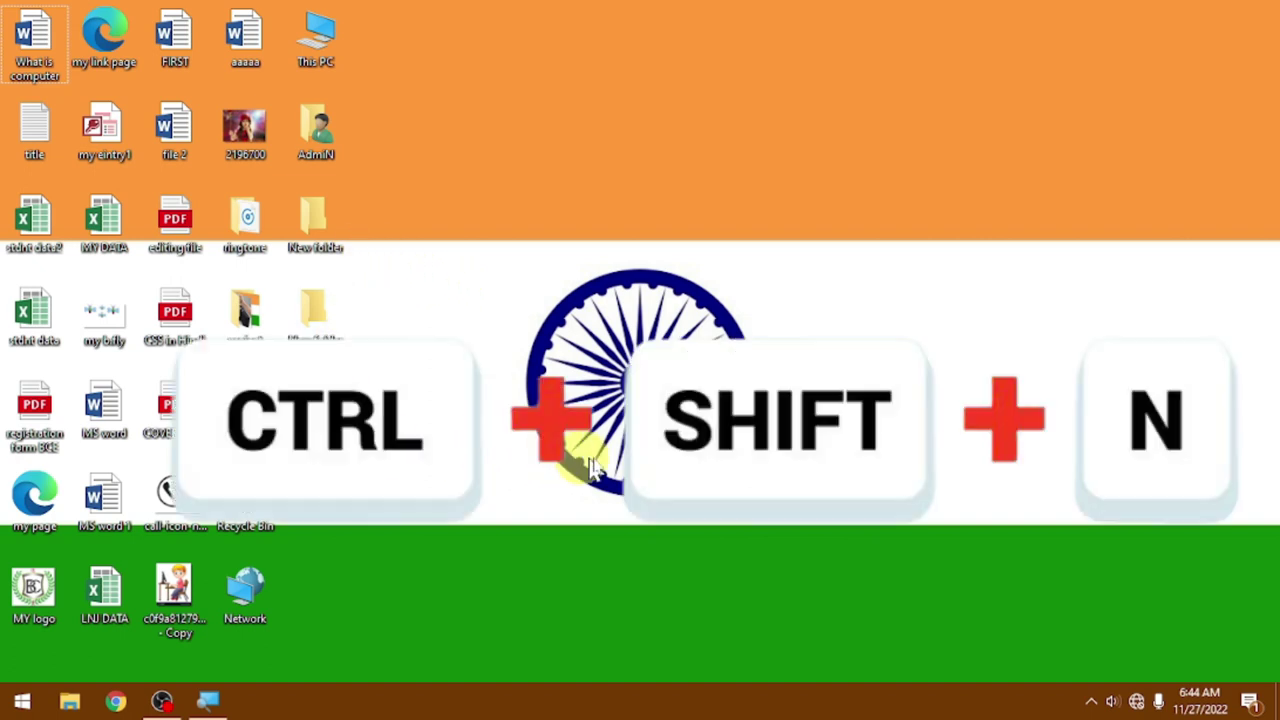
pyautogui.hotkey('ctrl', 'shift', 'n')
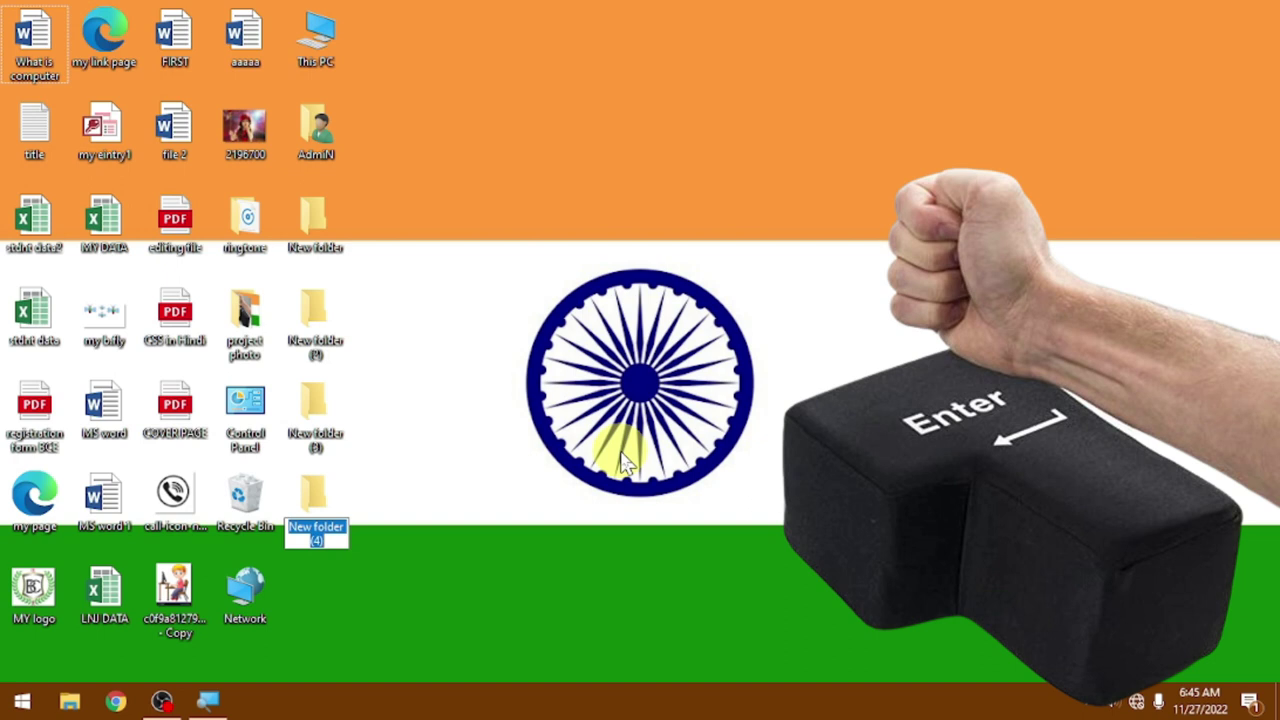
pyautogui.press('Return')
pyautogui.hotkey('ctrl', 'shift', 'n')
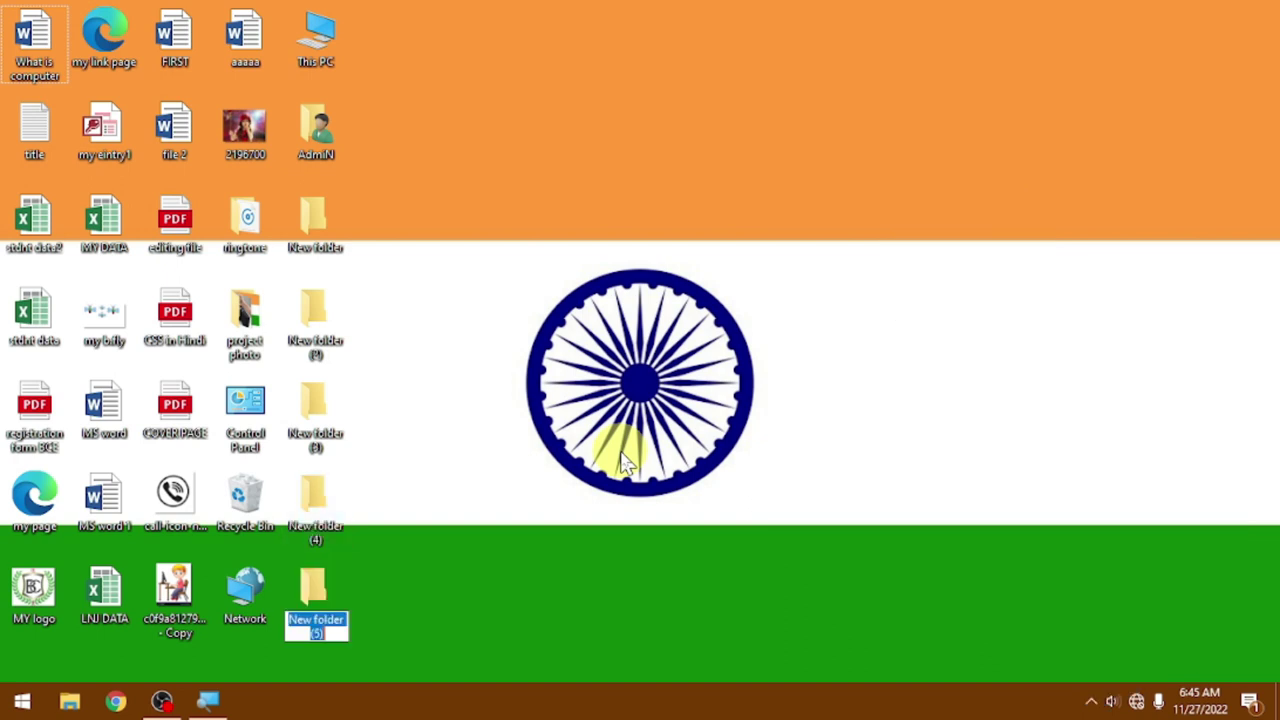
pyautogui.press('Return')
pyautogui.hotkey('ctrl', 'shift', 'n')
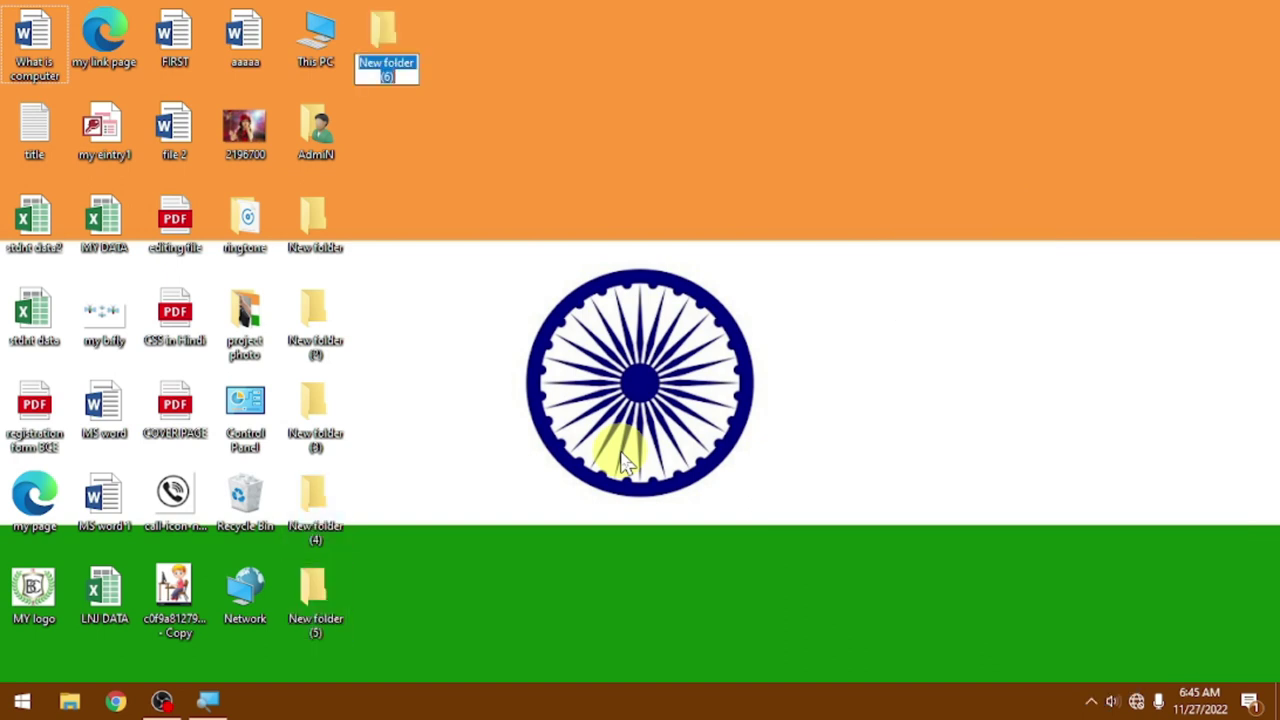
pyautogui.press('Return')
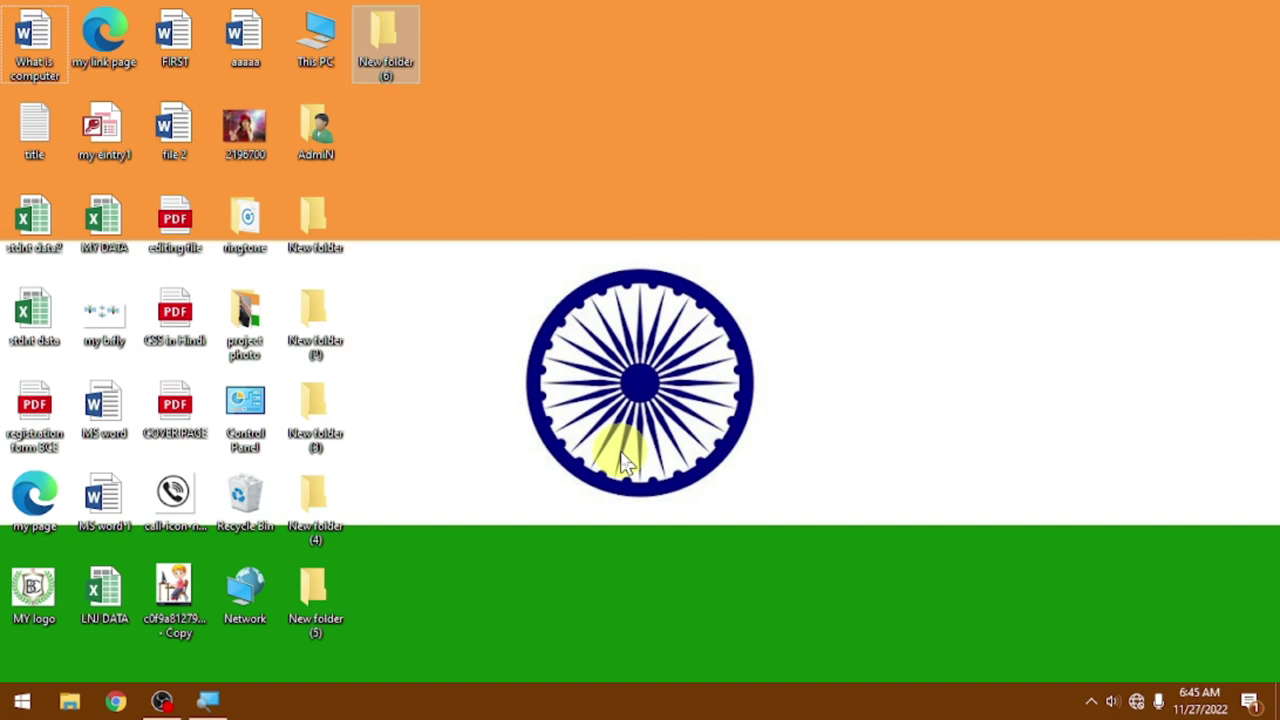
pyautogui.hotkey('ctrl', 'shift', 'n')
pyautogui.press('Return')
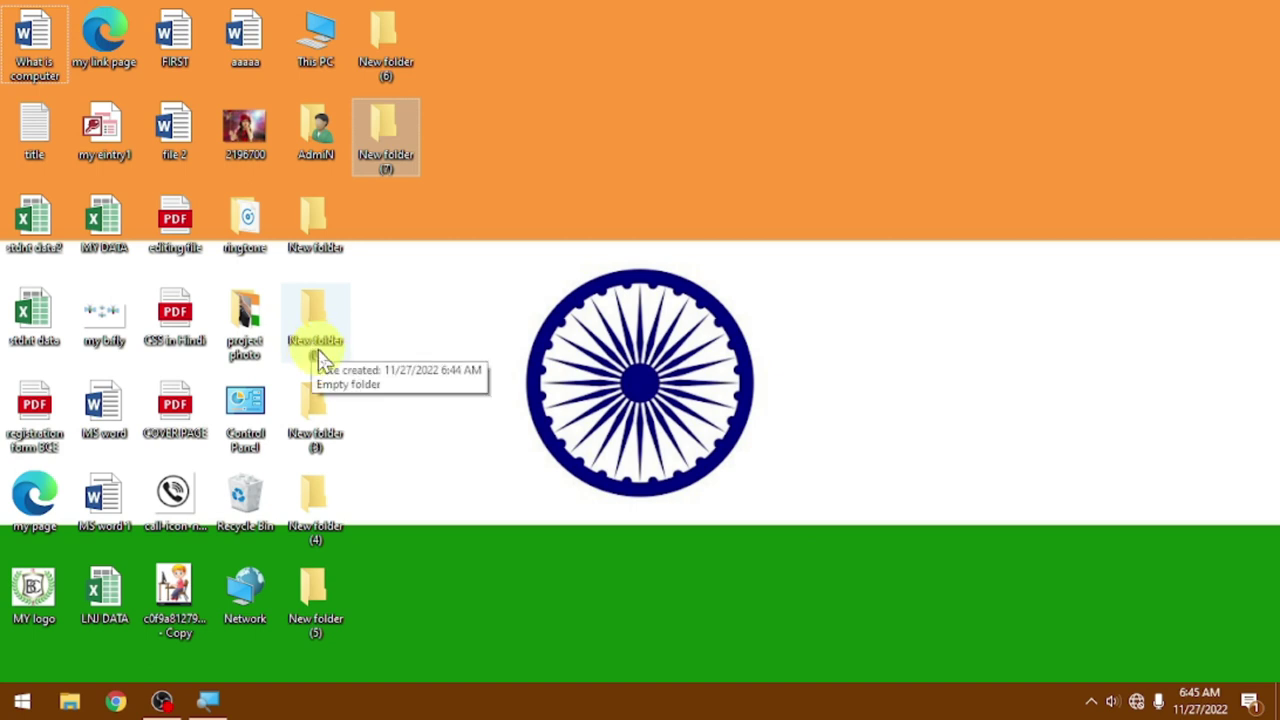
# Rename the desktop folder "New folder" as abcd.
pyautogui.click(390, 185)
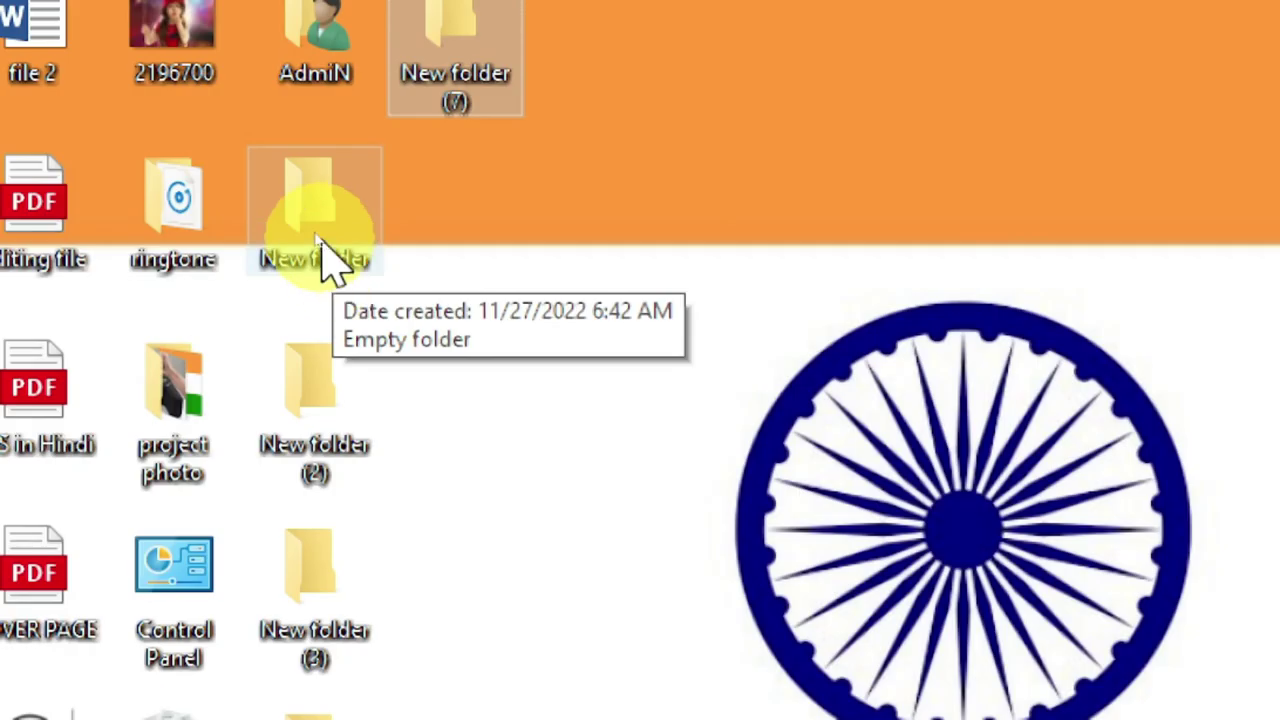
pyautogui.click(321, 245)
pyautogui.rightClick(318, 250)
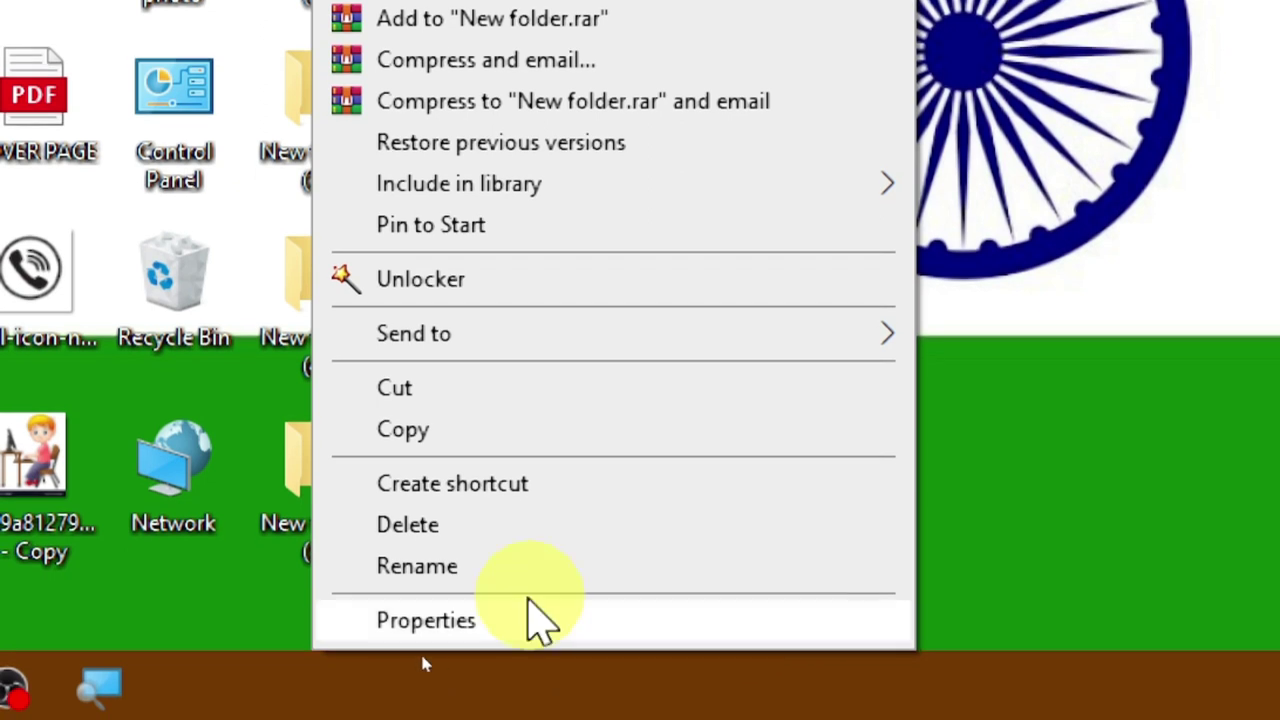
pyautogui.click(460, 575)
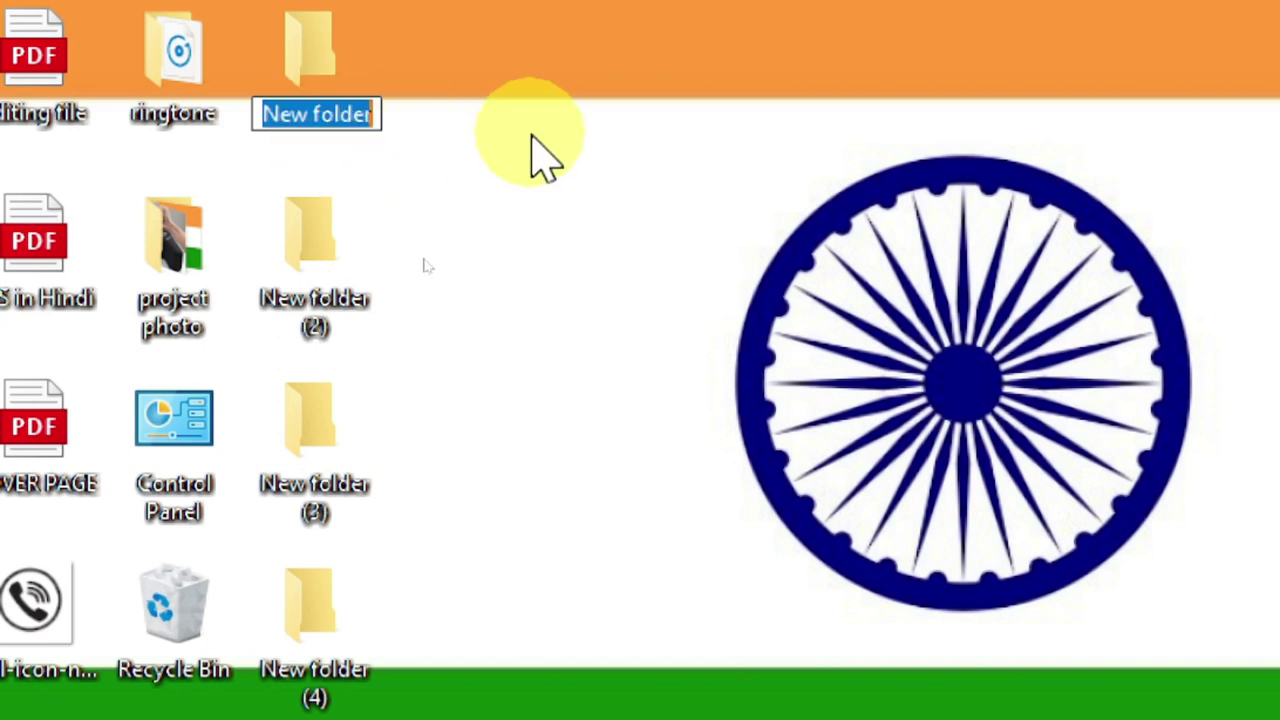
pyautogui.write('abcd')
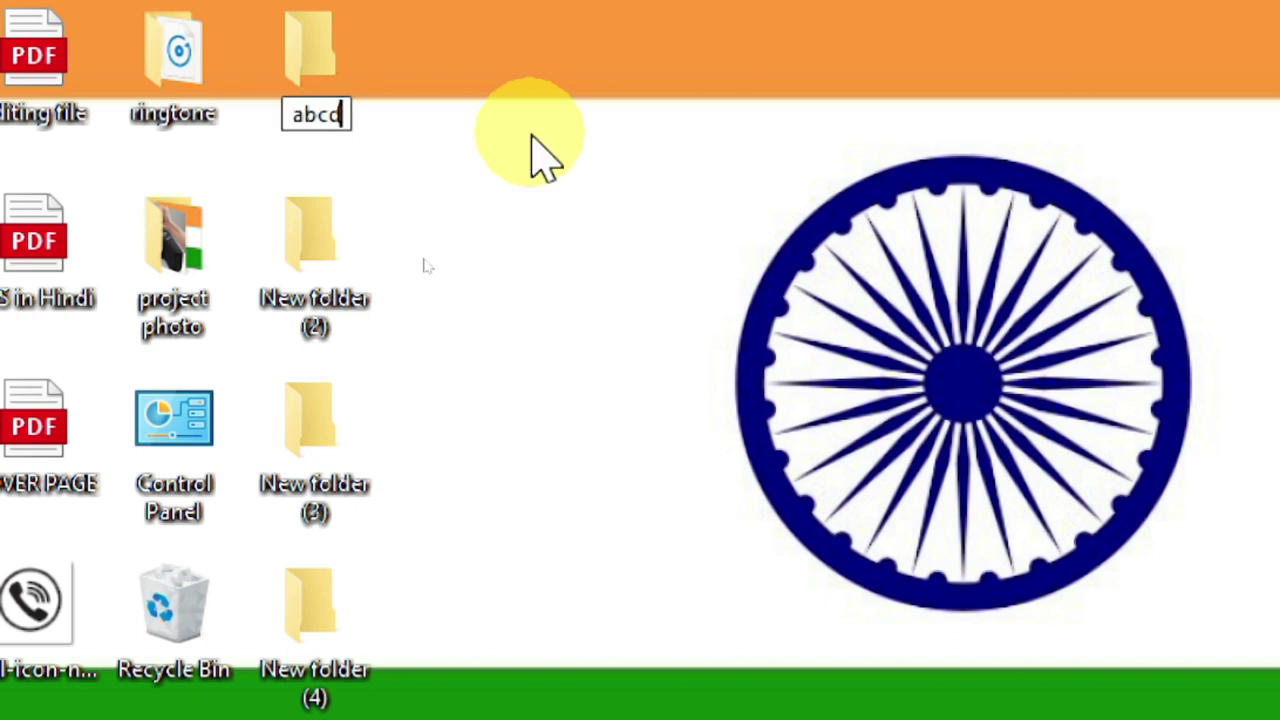
pyautogui.press('Return')
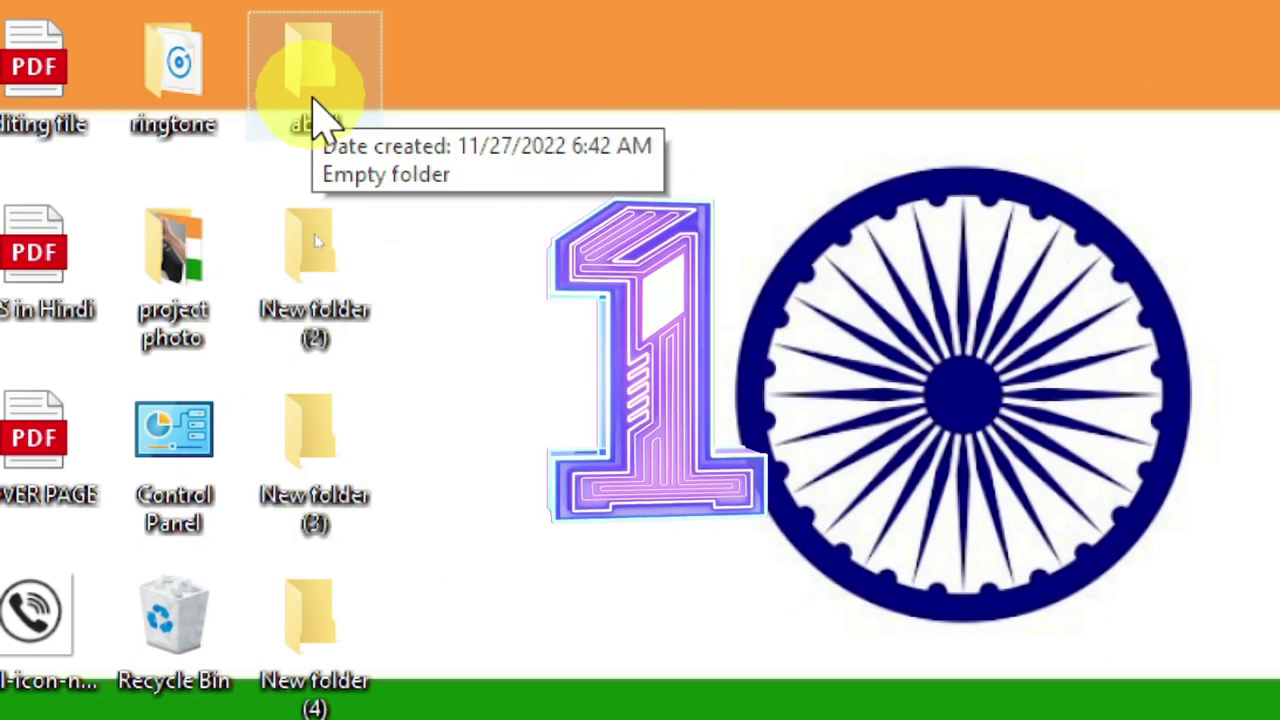
pyautogui.rightClick(318, 116)
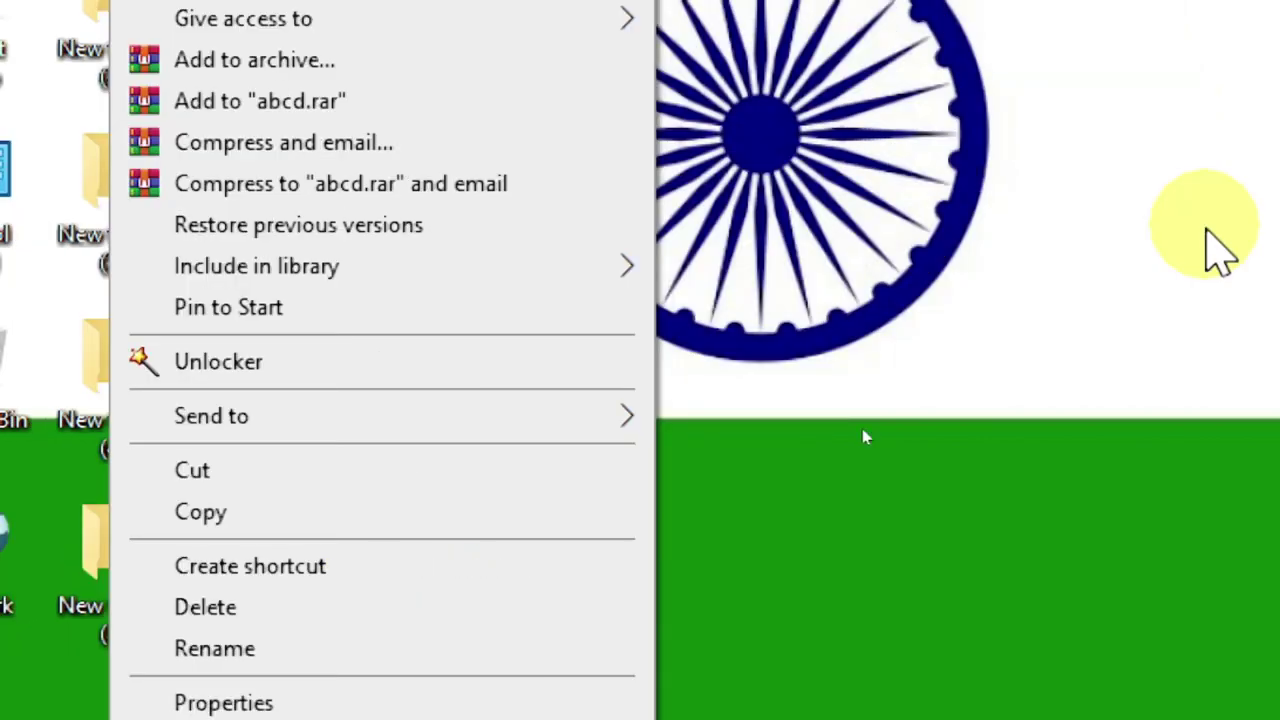
pyautogui.click(1130, 240)
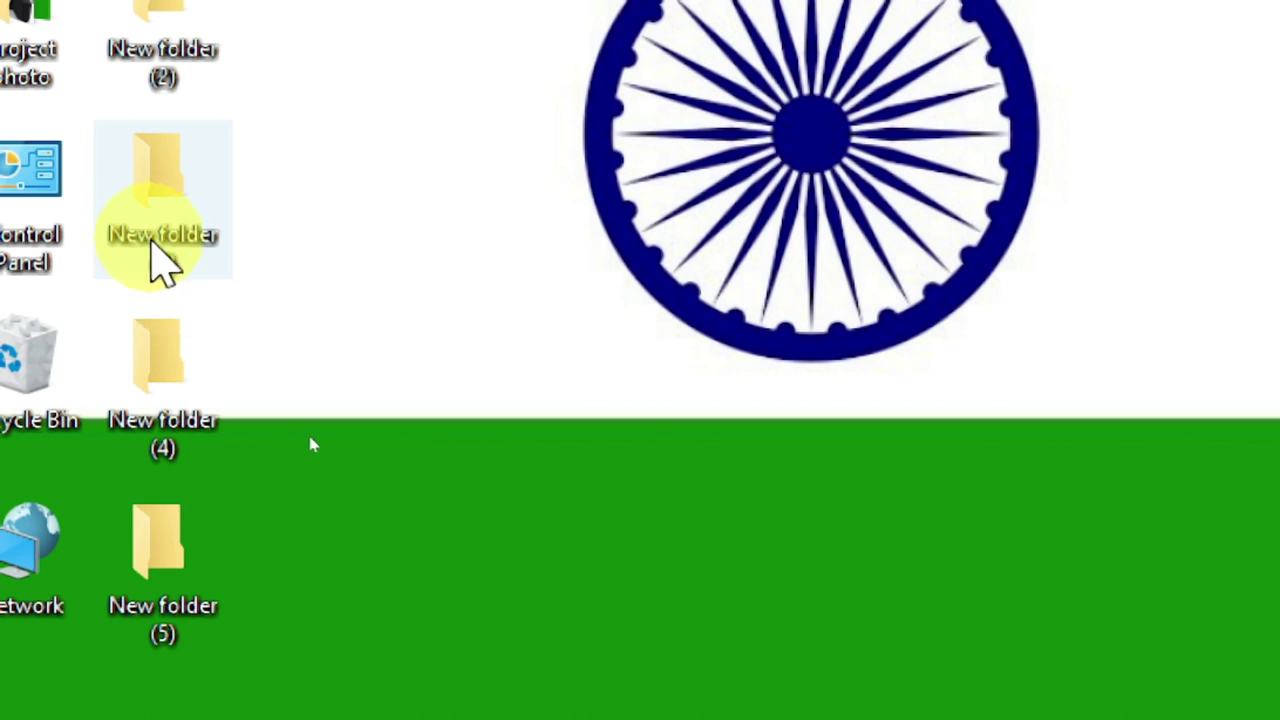
# Rename the desktop folder "New folder (3)" as xyz.
pyautogui.click(155, 262)
pyautogui.click(152, 245)
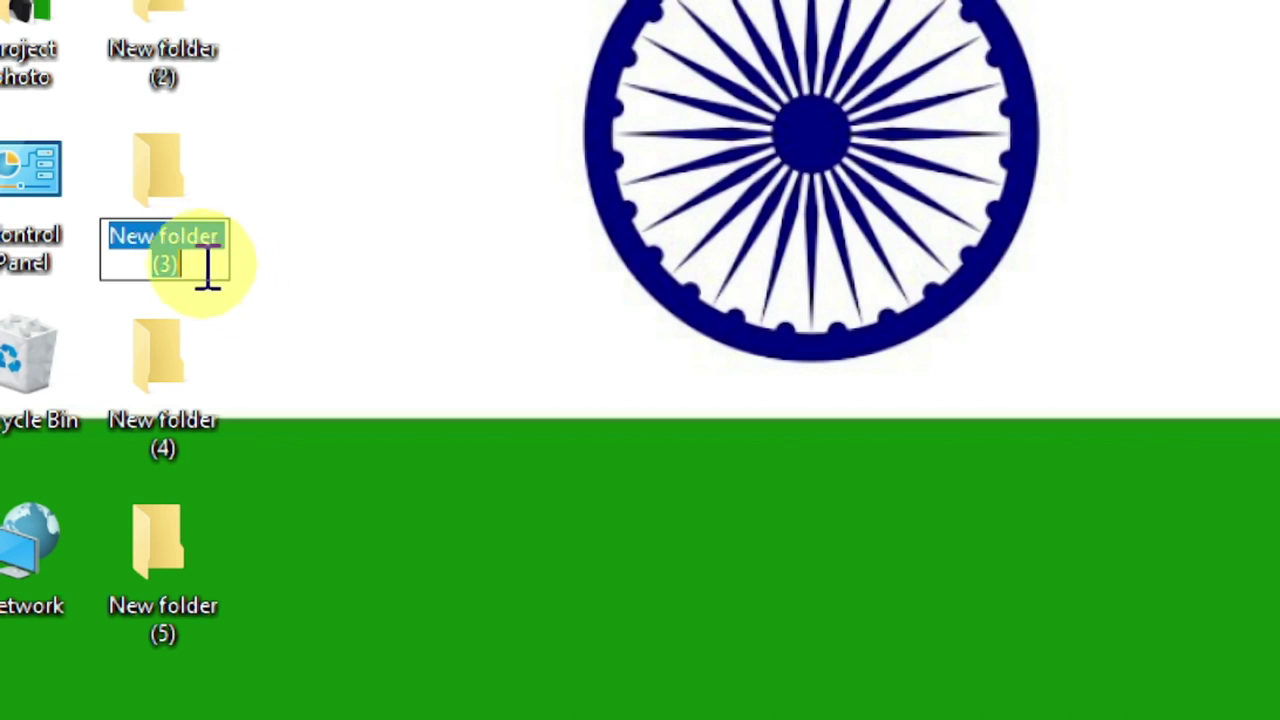
pyautogui.write('xyz')
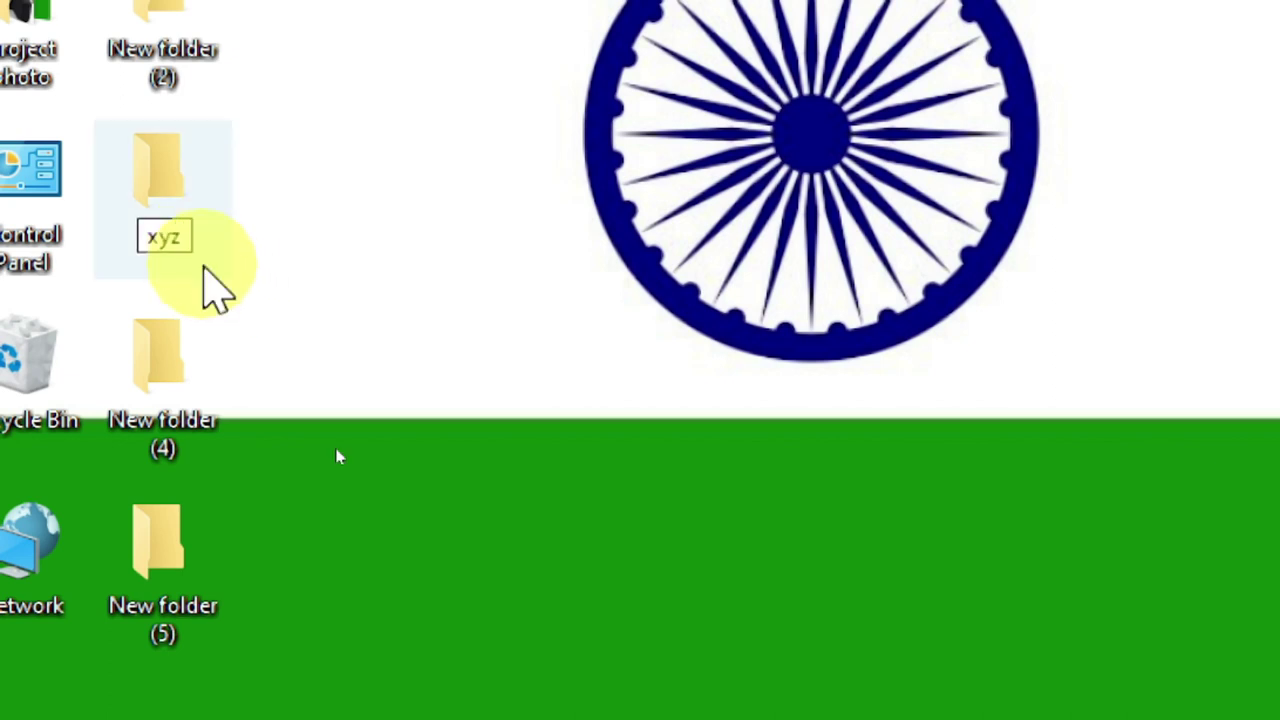
pyautogui.press('Return')
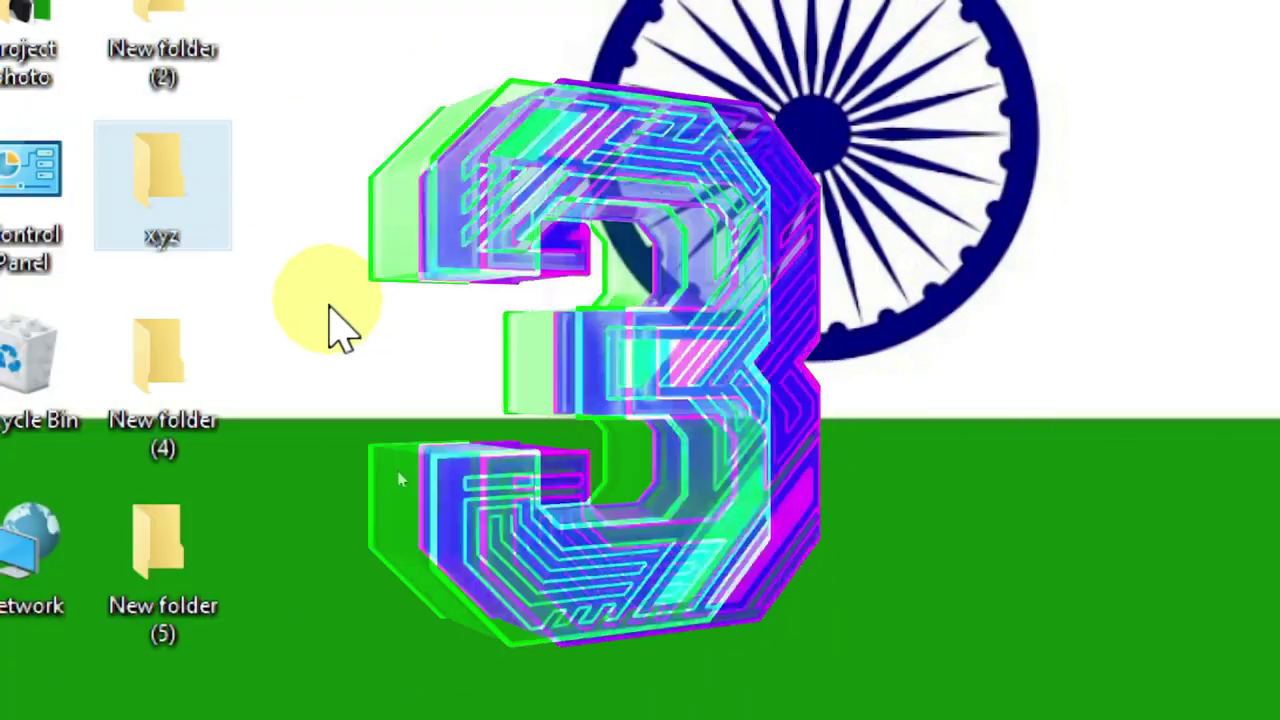
# Rename the desktop folder "New folder (4)" as abcdef.
pyautogui.click(160, 440)
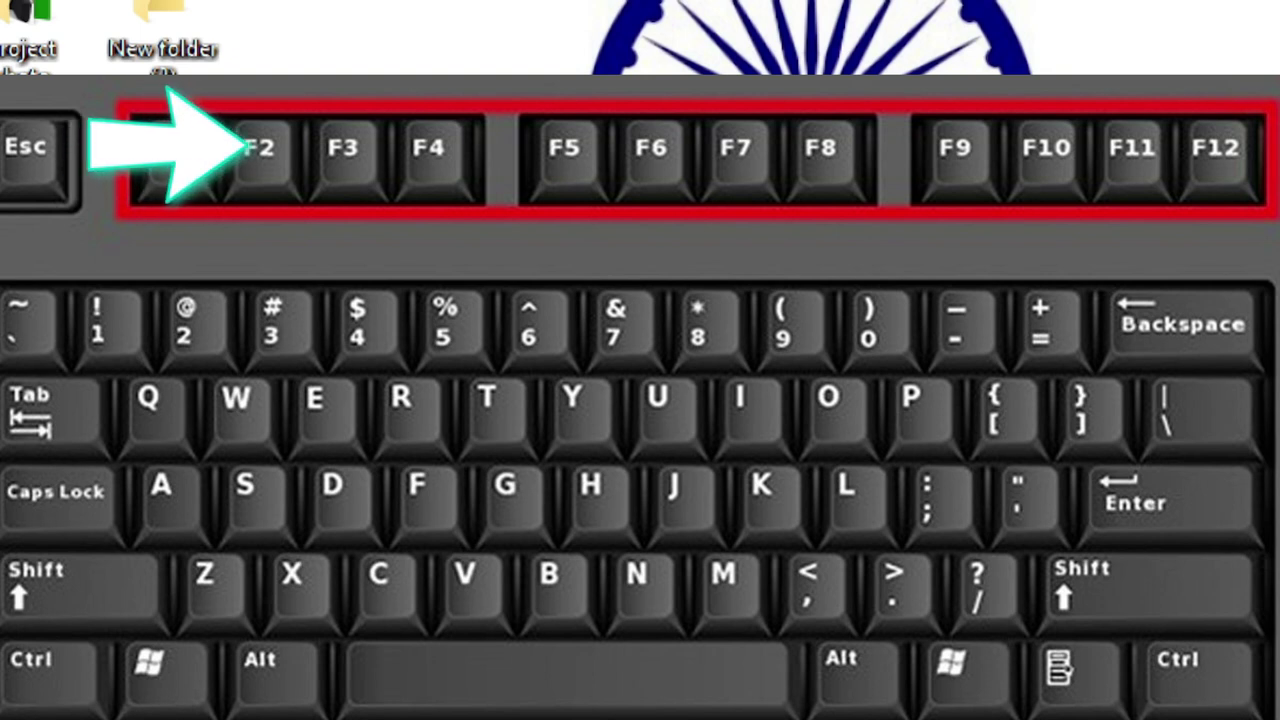
pyautogui.press('F2')
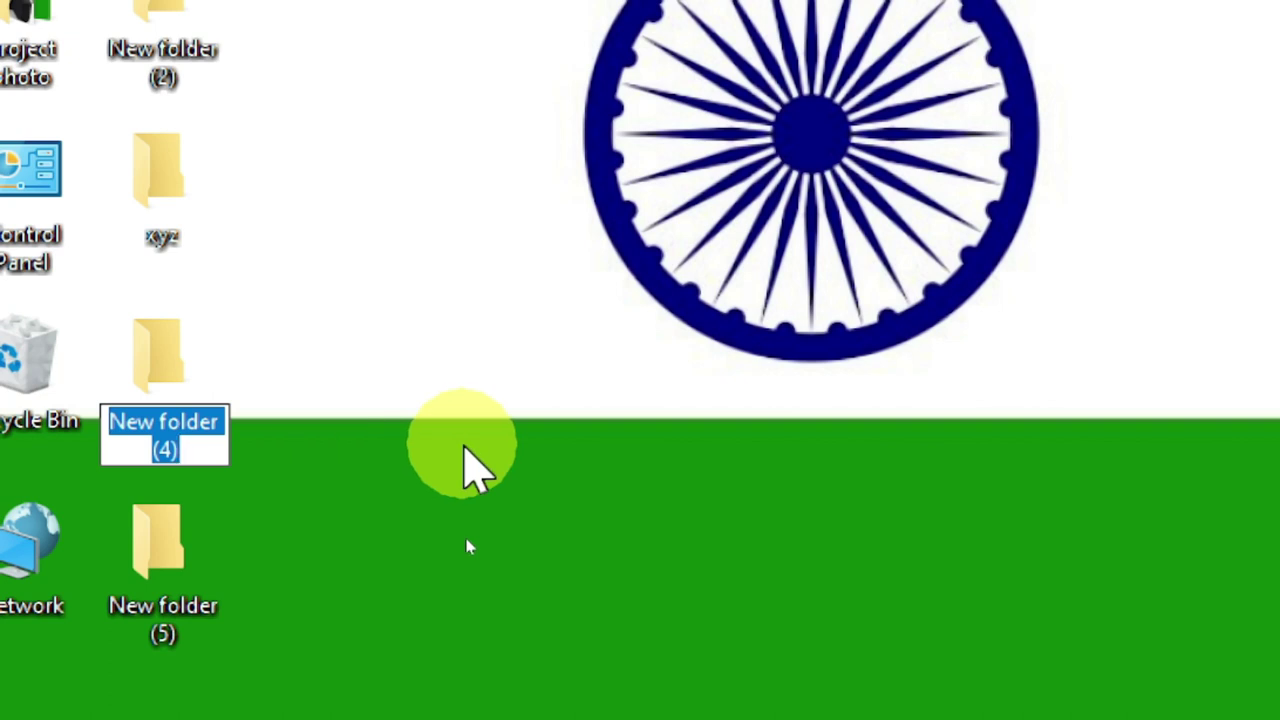
pyautogui.write('abce')
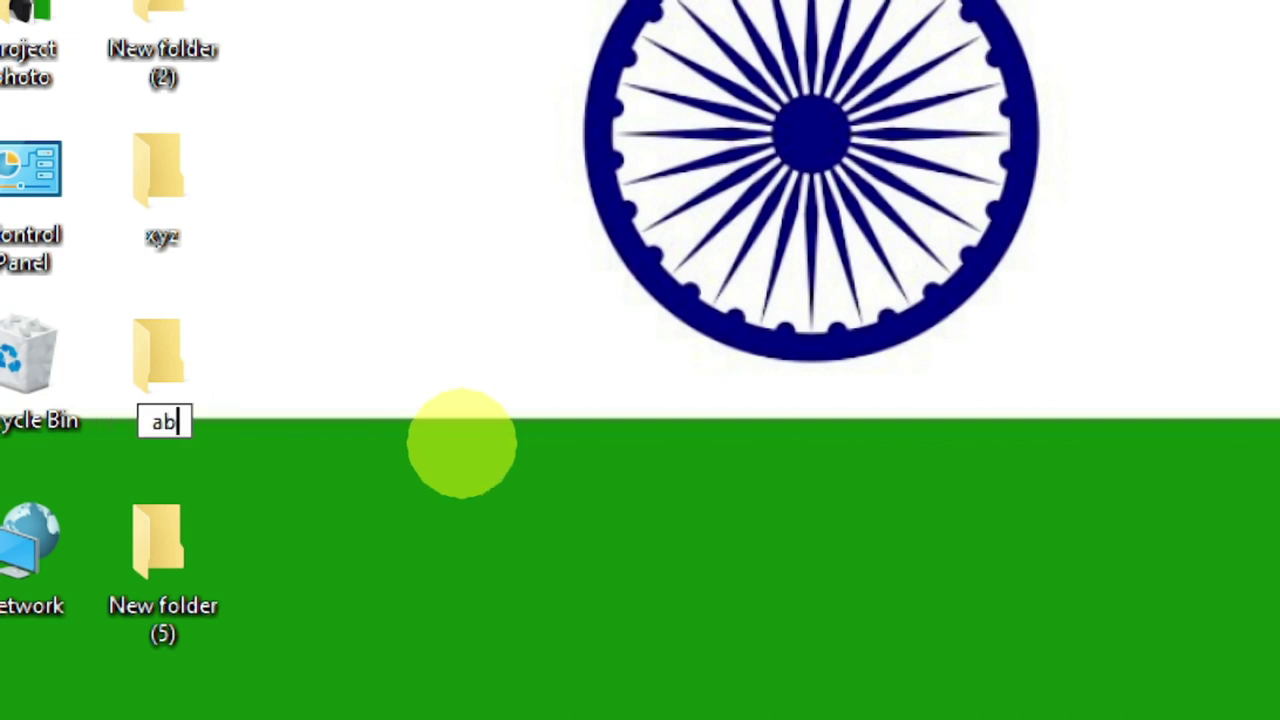
pyautogui.press('BackSpace')
pyautogui.press('BackSpace')
pyautogui.press('BackSpace')
pyautogui.press('BackSpace')
pyautogui.write('abcdef')
pyautogui.press('Return')
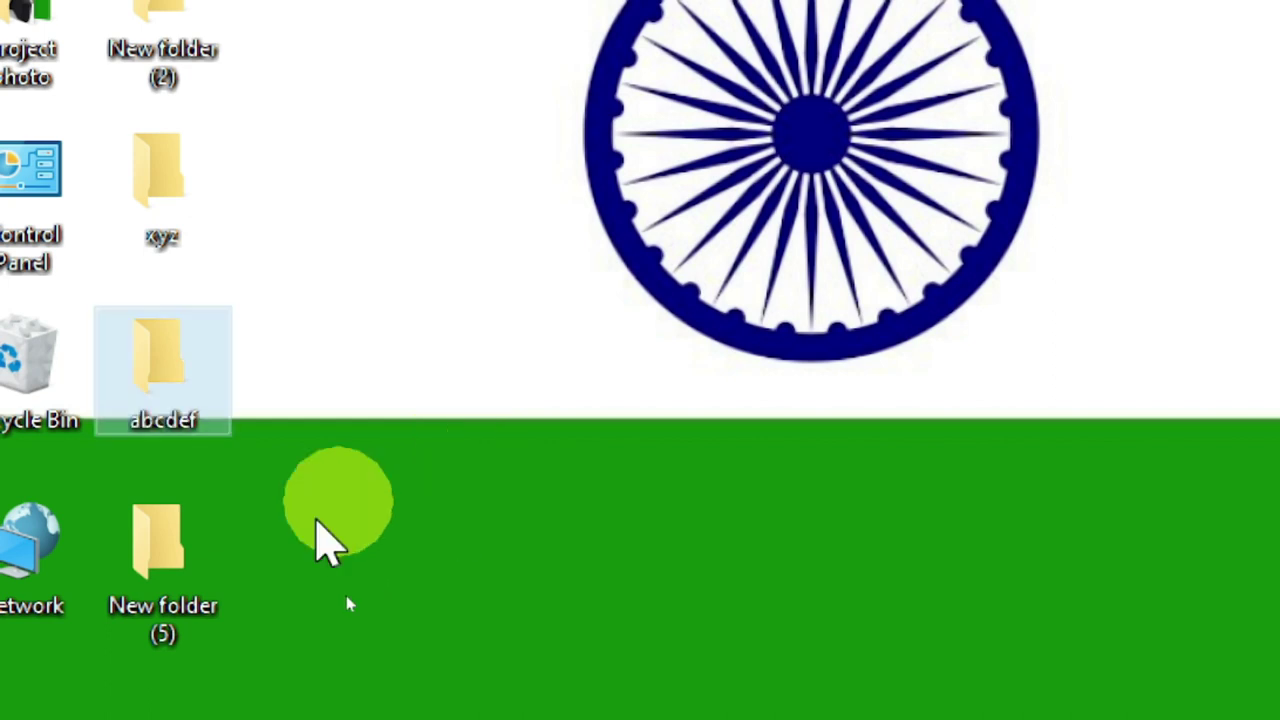
# Rename the desktop folder "New folder (5)" as good.
pyautogui.click(172, 622)
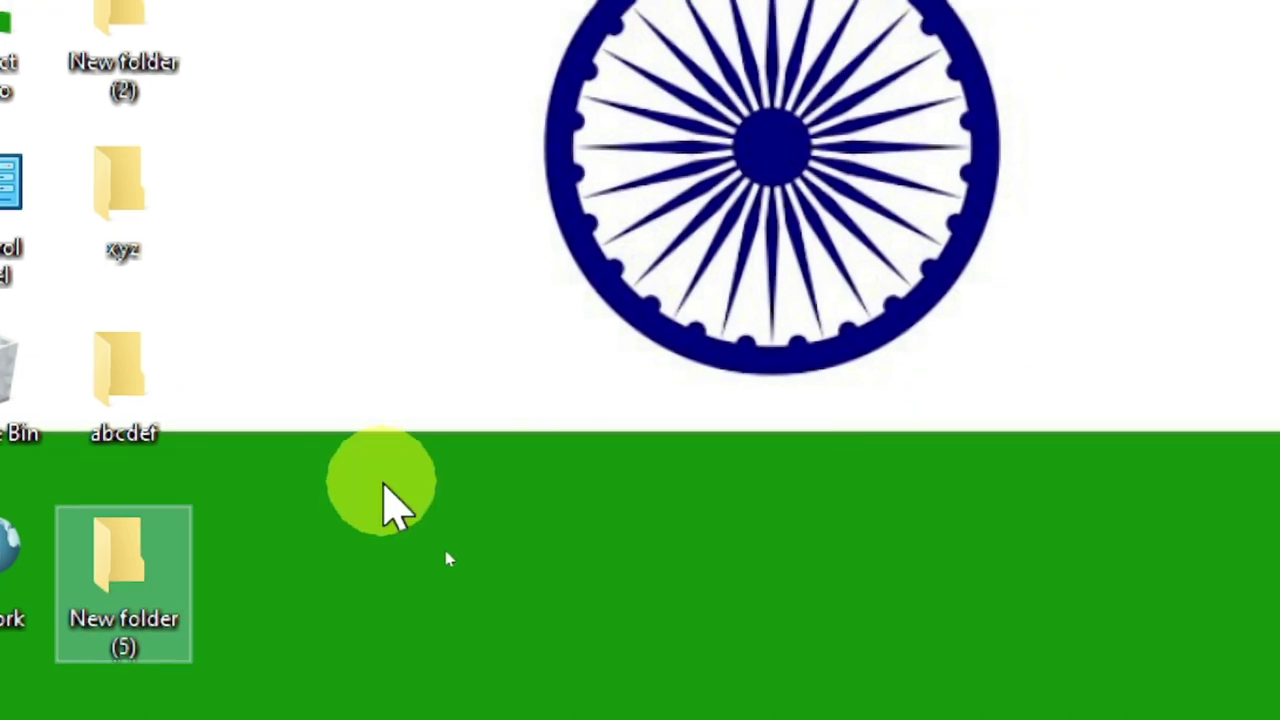
pyautogui.press('F2')
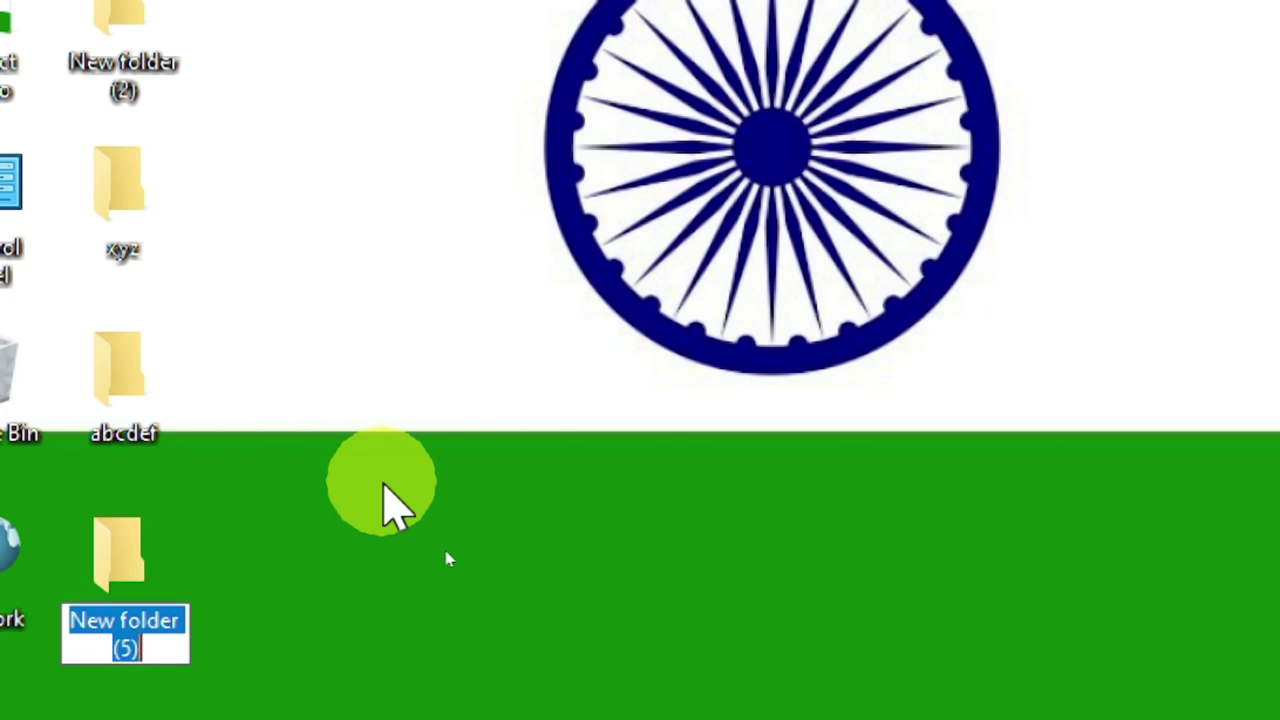
pyautogui.write('good')
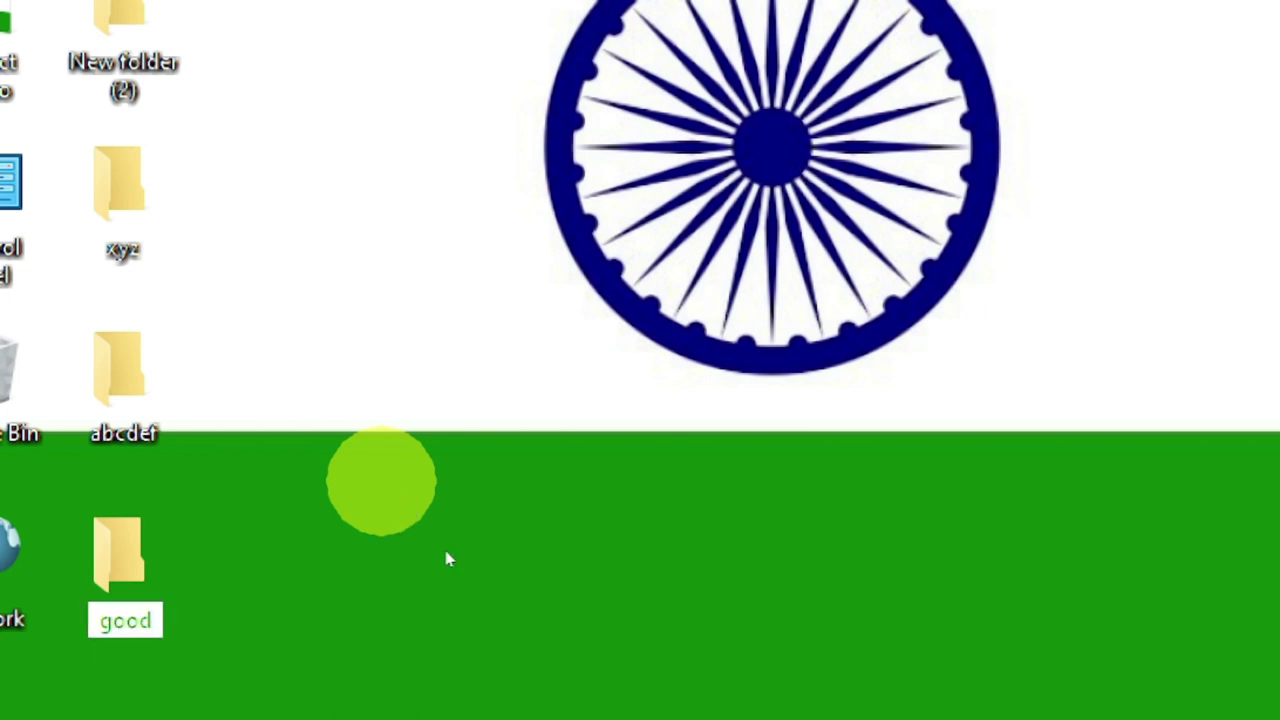
pyautogui.press('Return')
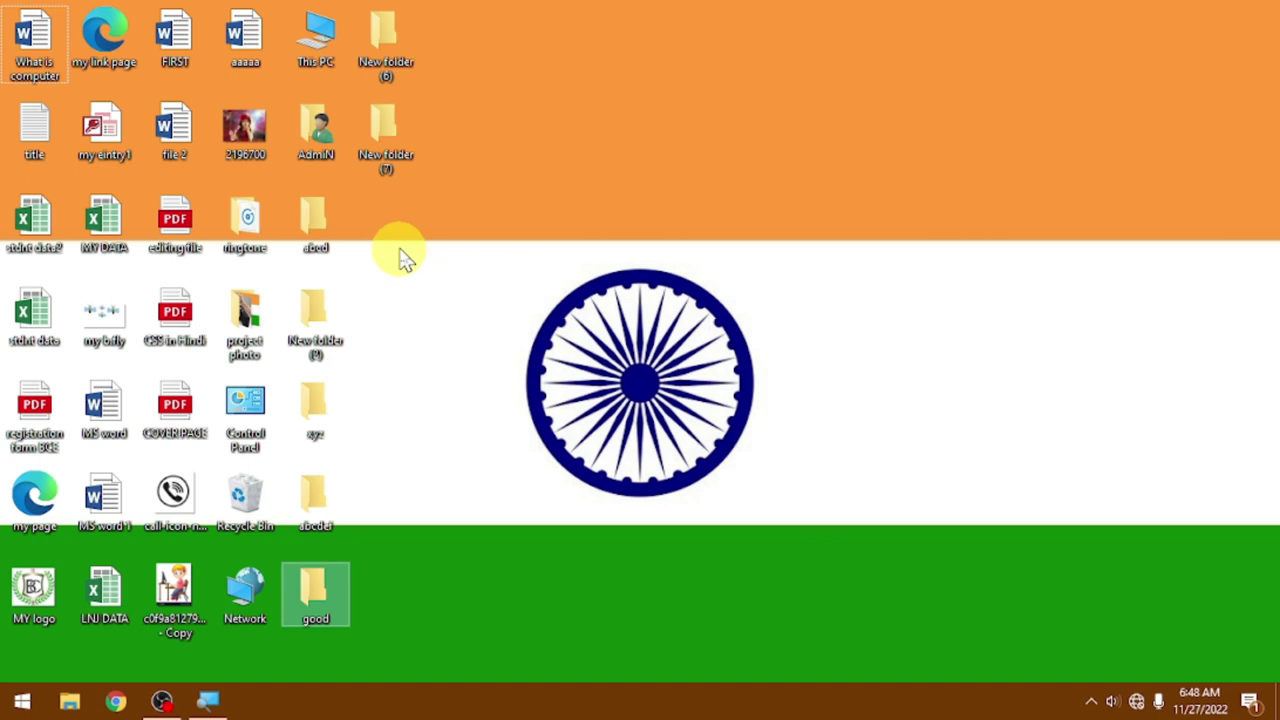
# Move the folders abcd, New folder (2), xyz and abcdef together into the folder good.
pyautogui.moveTo(391, 217); pyautogui.dragTo(306, 500)
pyautogui.moveTo(310, 410); pyautogui.dragTo(320, 595)
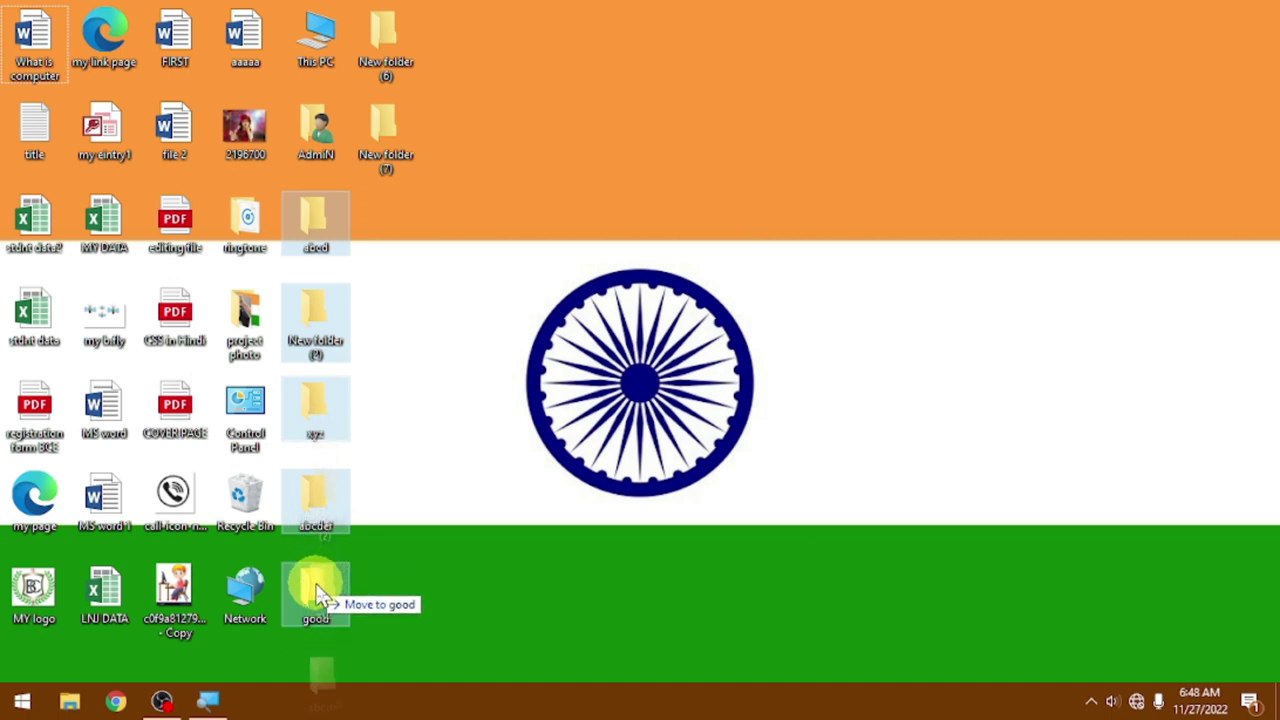
pyautogui.moveTo(320, 595); pyautogui.dragTo(314, 586)
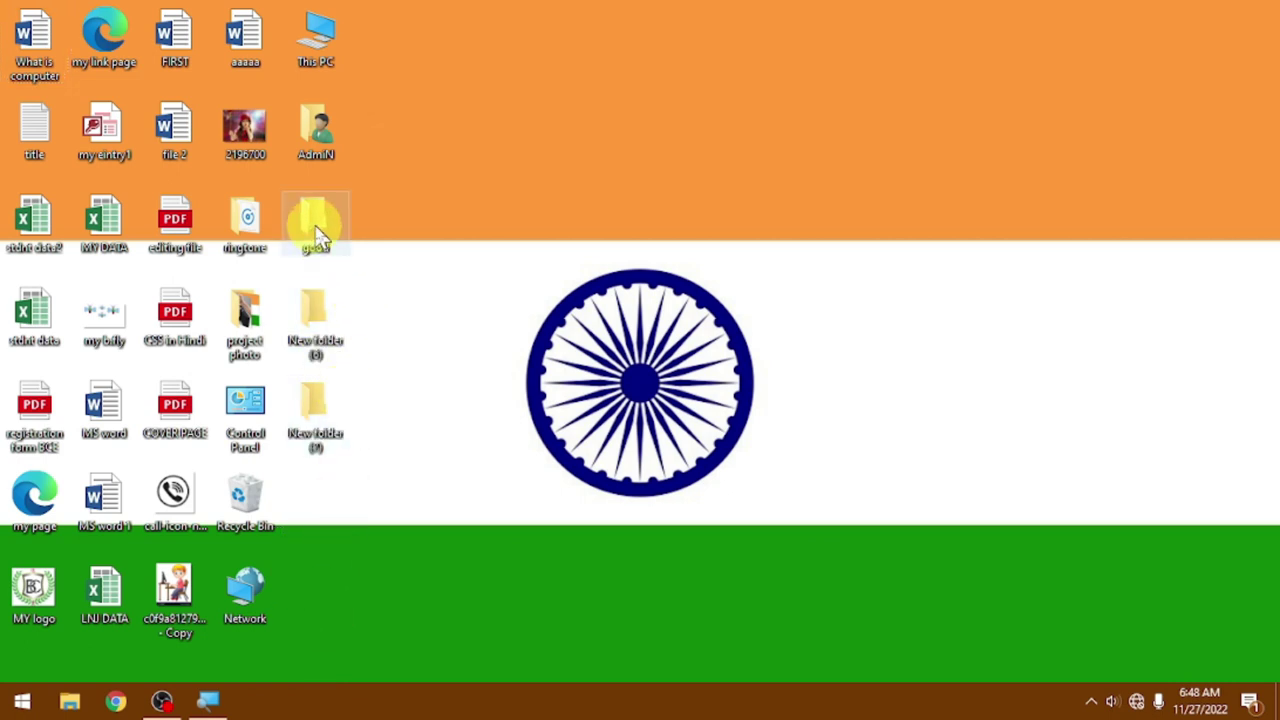
# Move the desktop folders New folder (6) and New folder (7) into the folder good and open it to view its contents.
pyautogui.moveTo(376, 467); pyautogui.dragTo(325, 237)
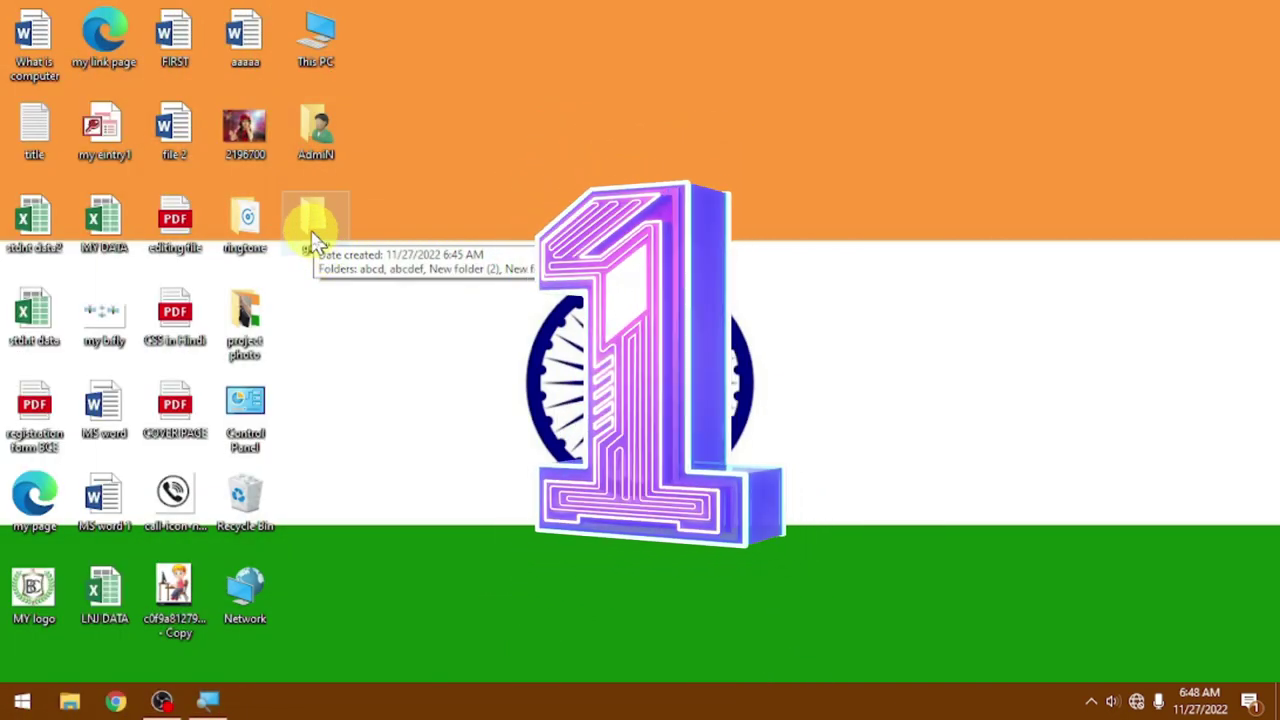
pyautogui.rightClick(317, 220)
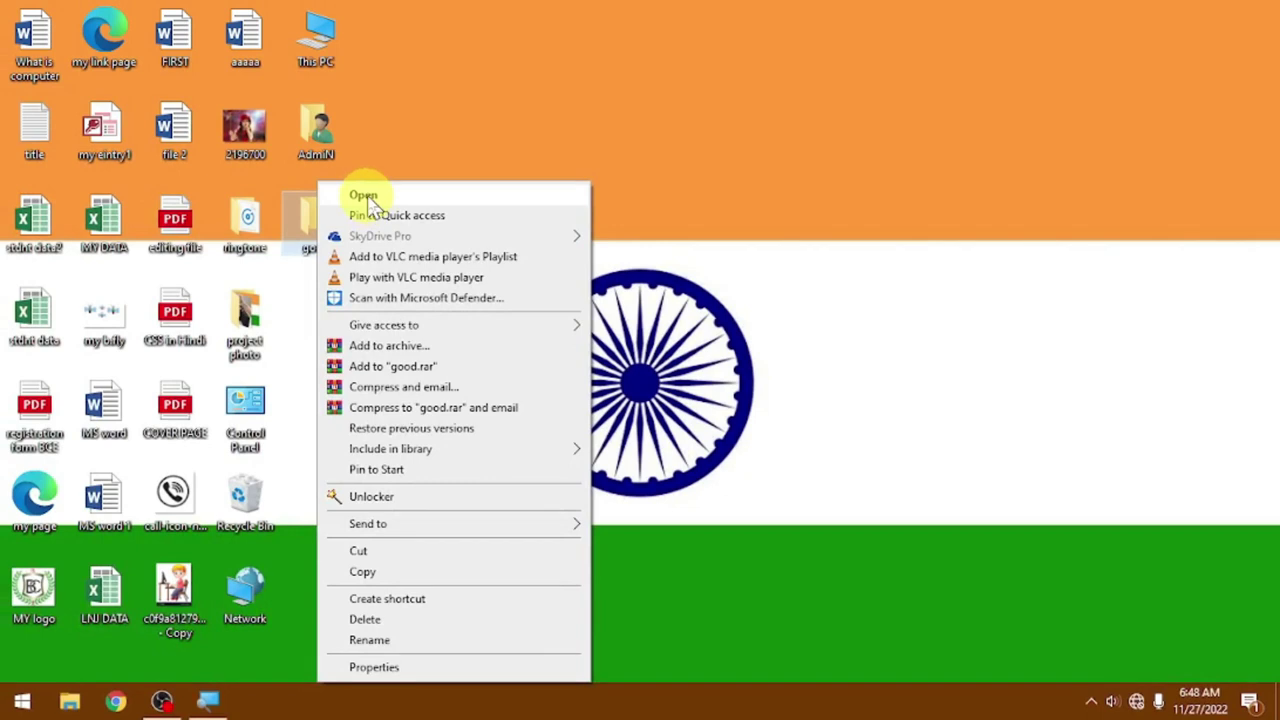
pyautogui.click(372, 198)
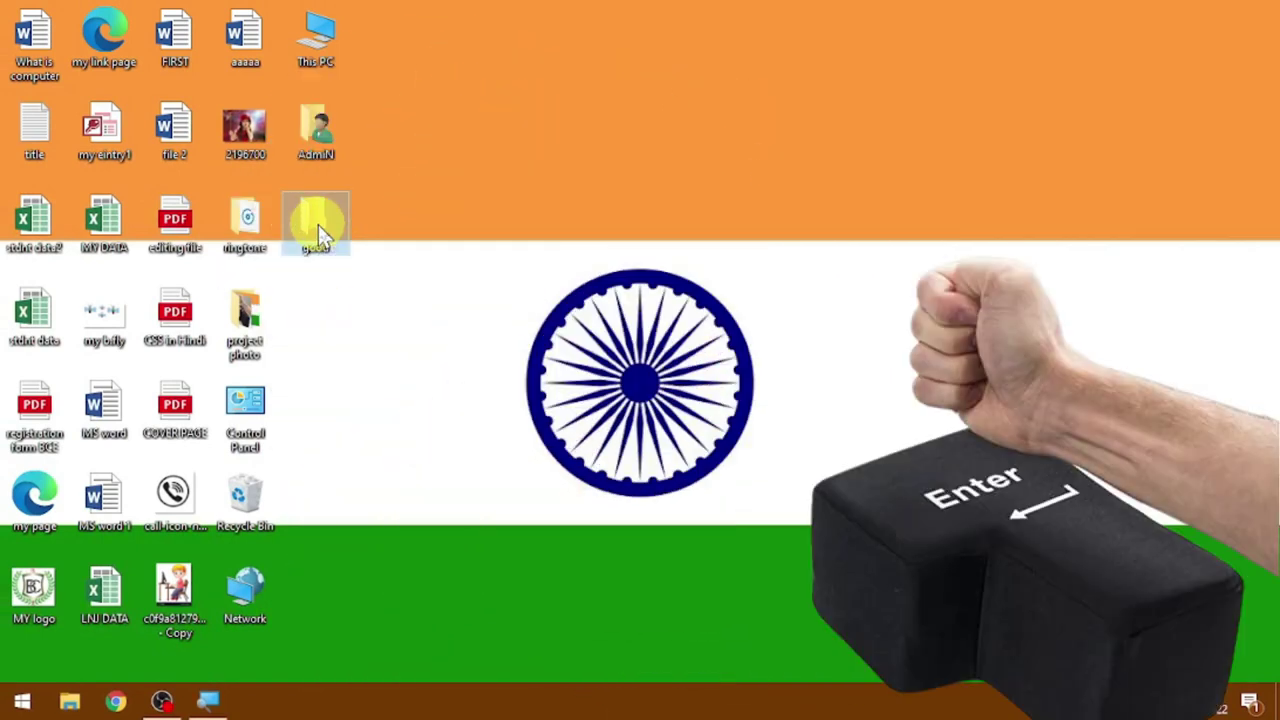
pyautogui.press('Return')
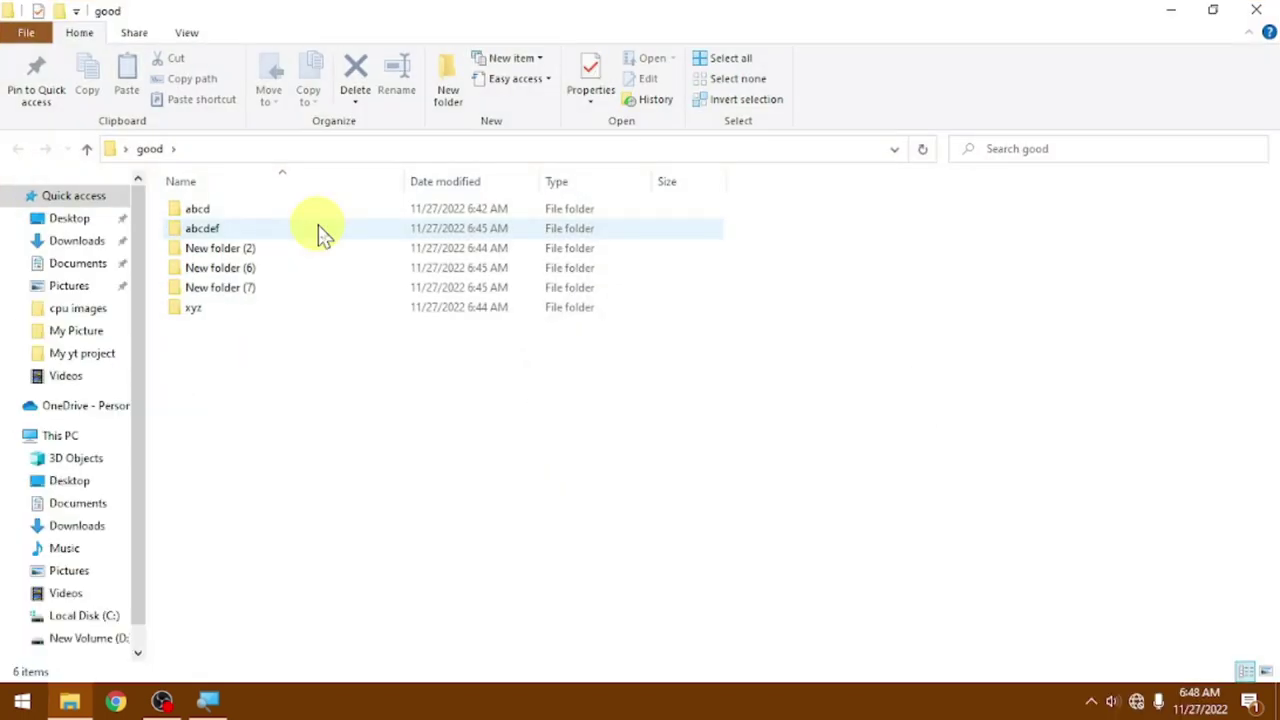
pyautogui.click(1266, 11)
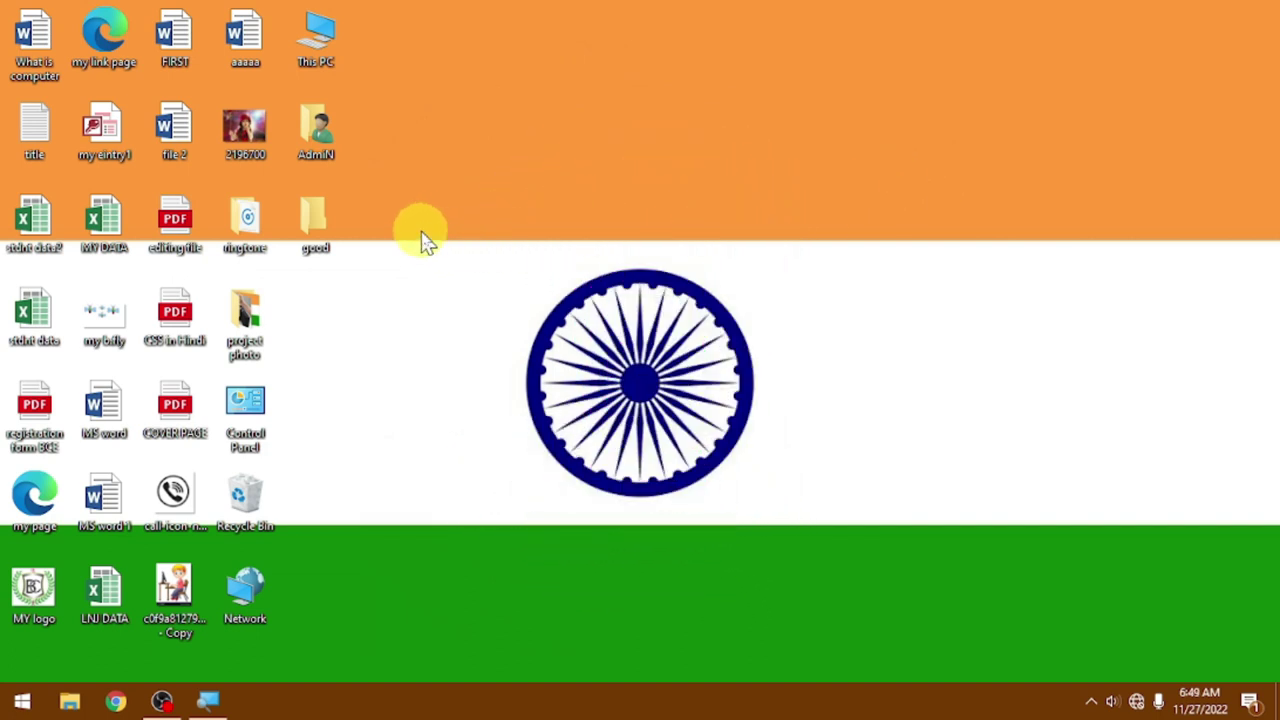
# Open the folder good once more to look through its subfolders, and close the window.
pyautogui.moveTo(319, 228)
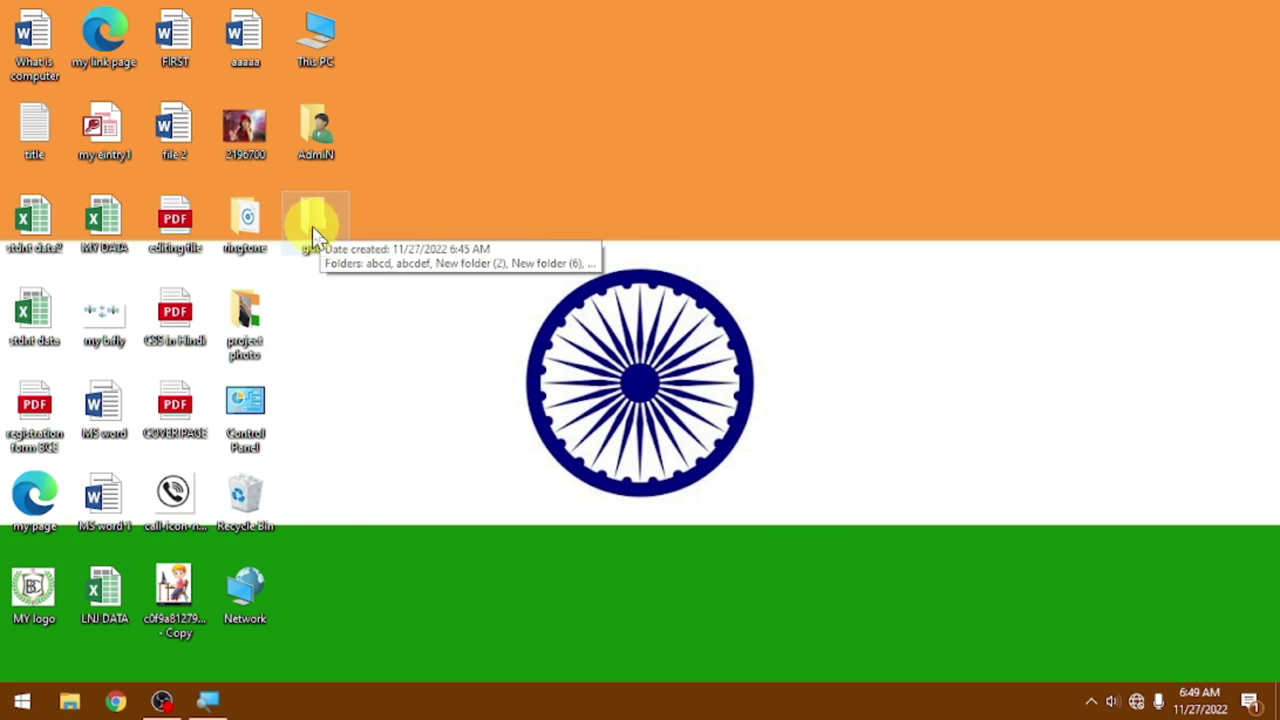
pyautogui.doubleClick(312, 230)
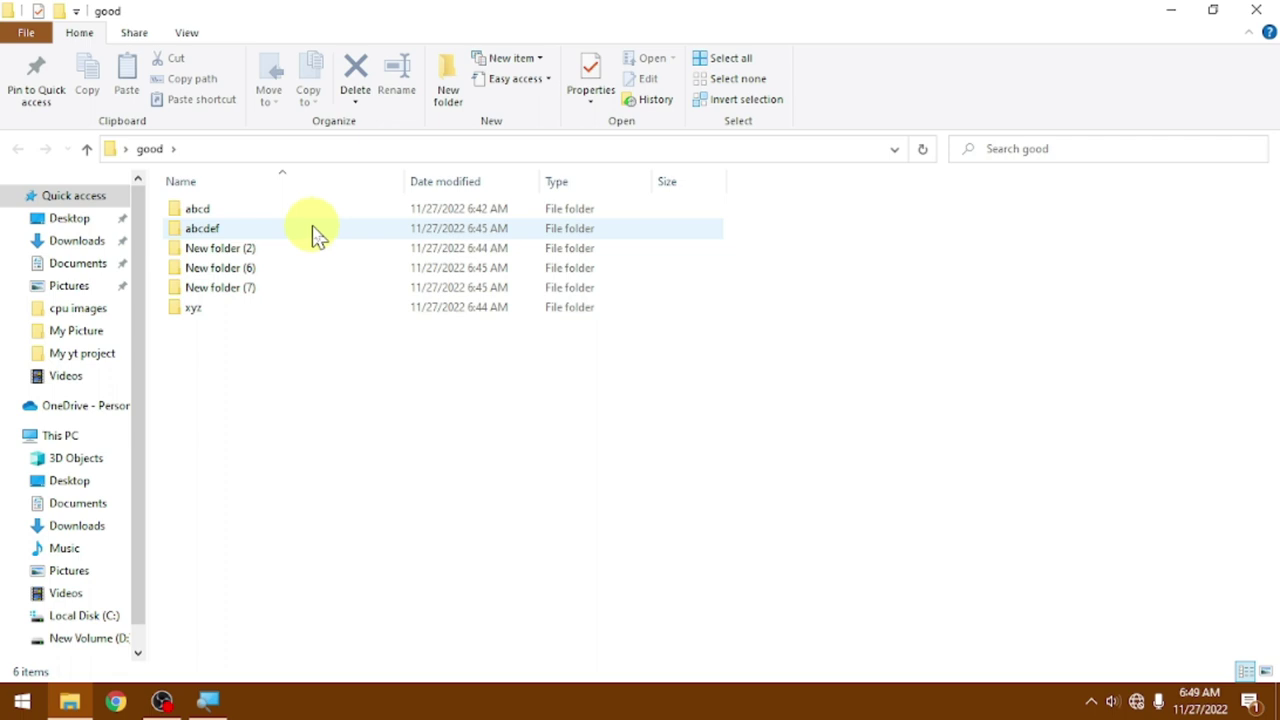
pyautogui.click(1258, 10)
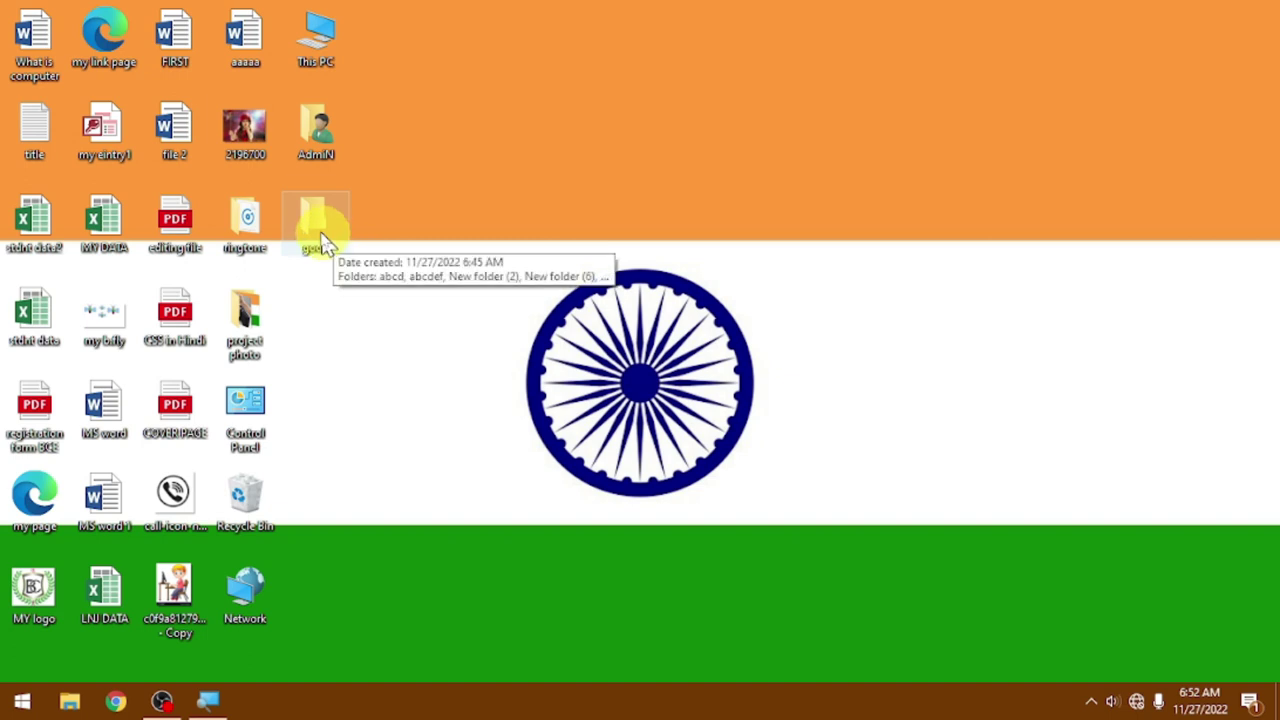
# Move all the subfolders of good out onto the desktop and put them back into good.
pyautogui.doubleClick(313, 238)
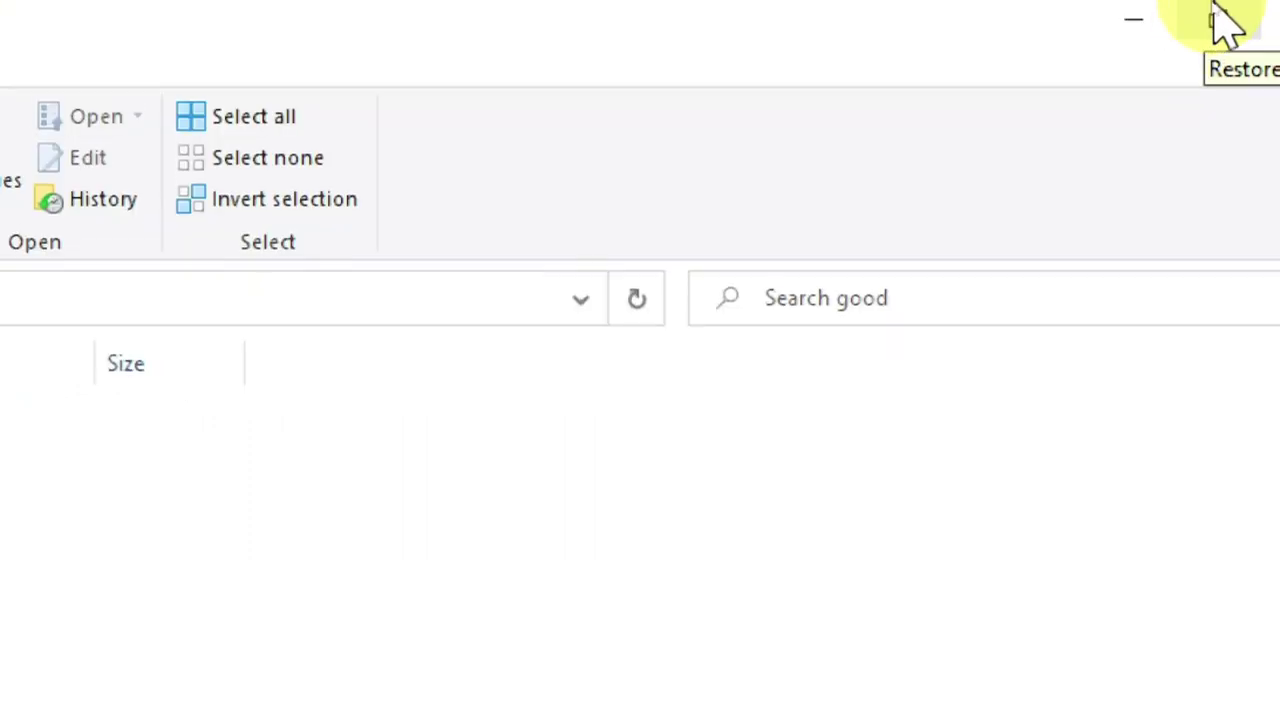
pyautogui.click(1222, 22)
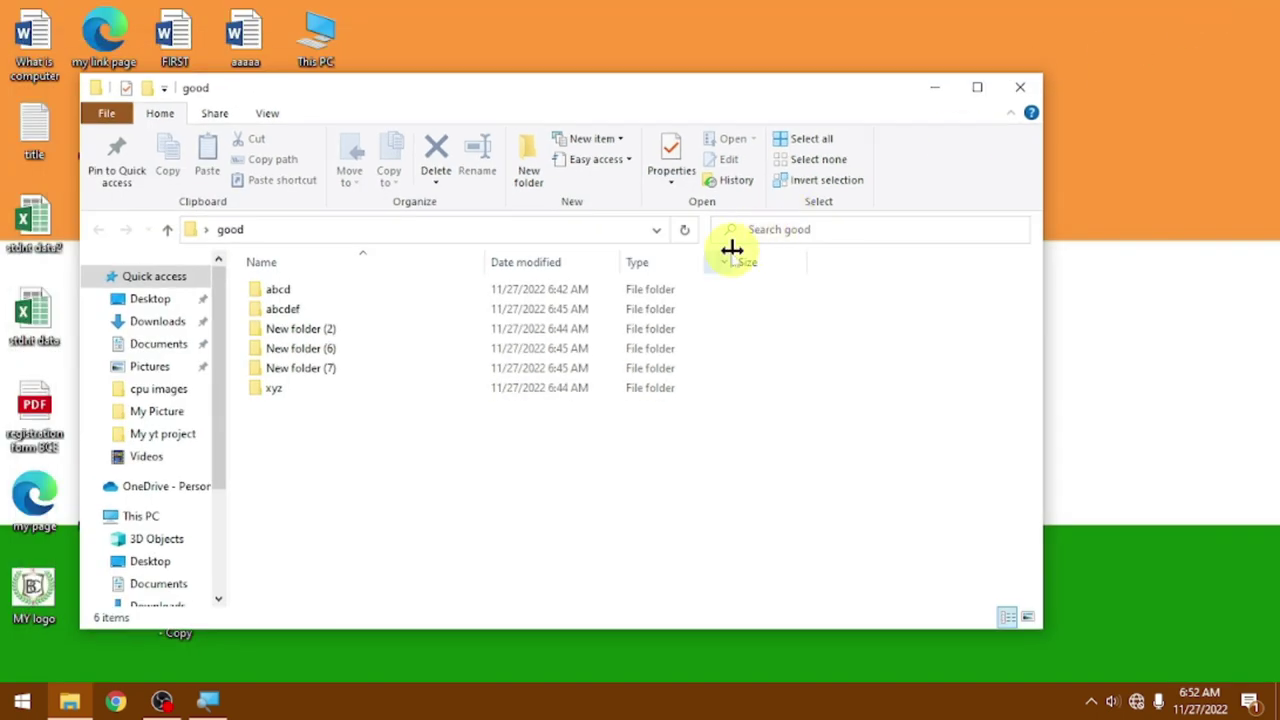
pyautogui.moveTo(507, 477); pyautogui.dragTo(1120, 374)
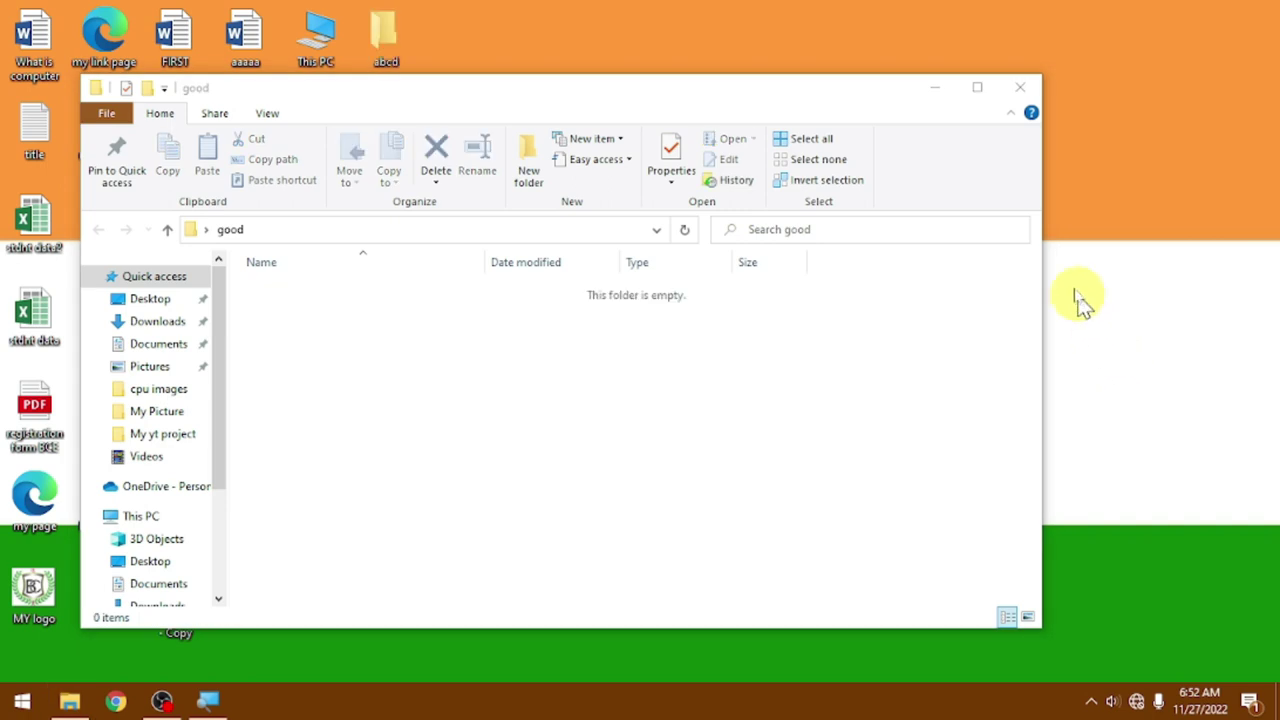
pyautogui.click(1020, 88)
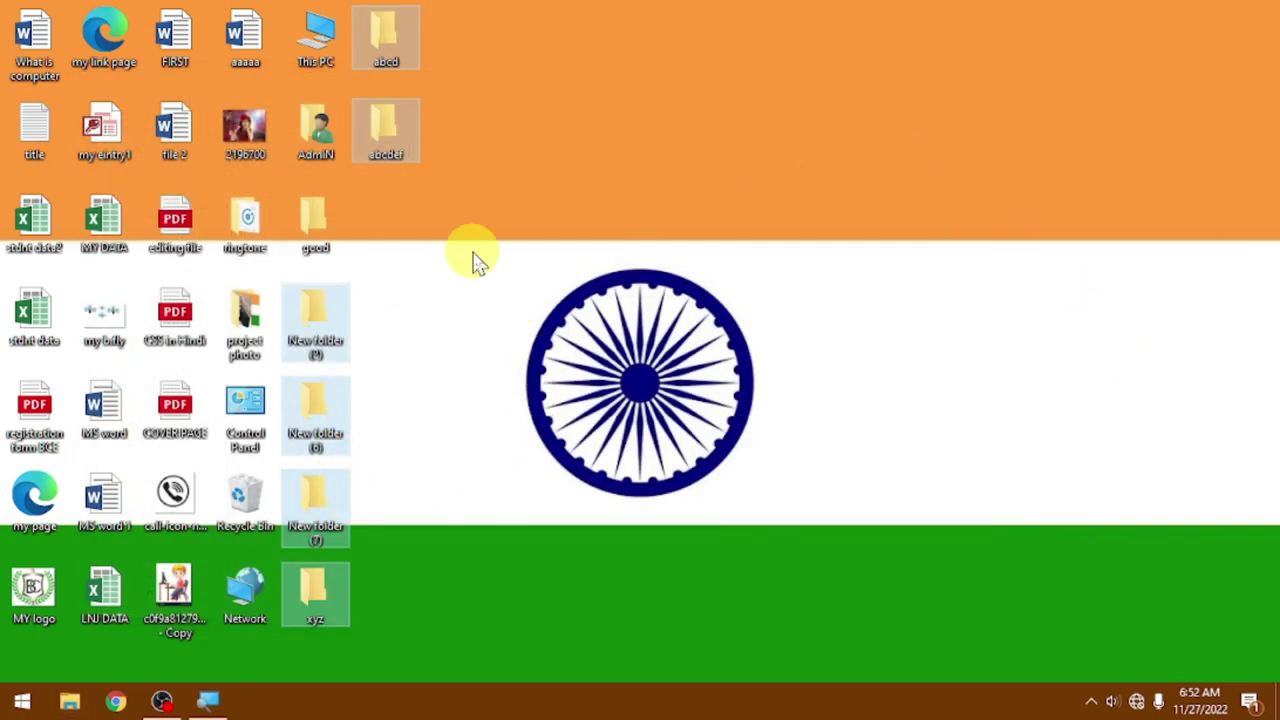
pyautogui.moveTo(328, 428); pyautogui.dragTo(313, 240)
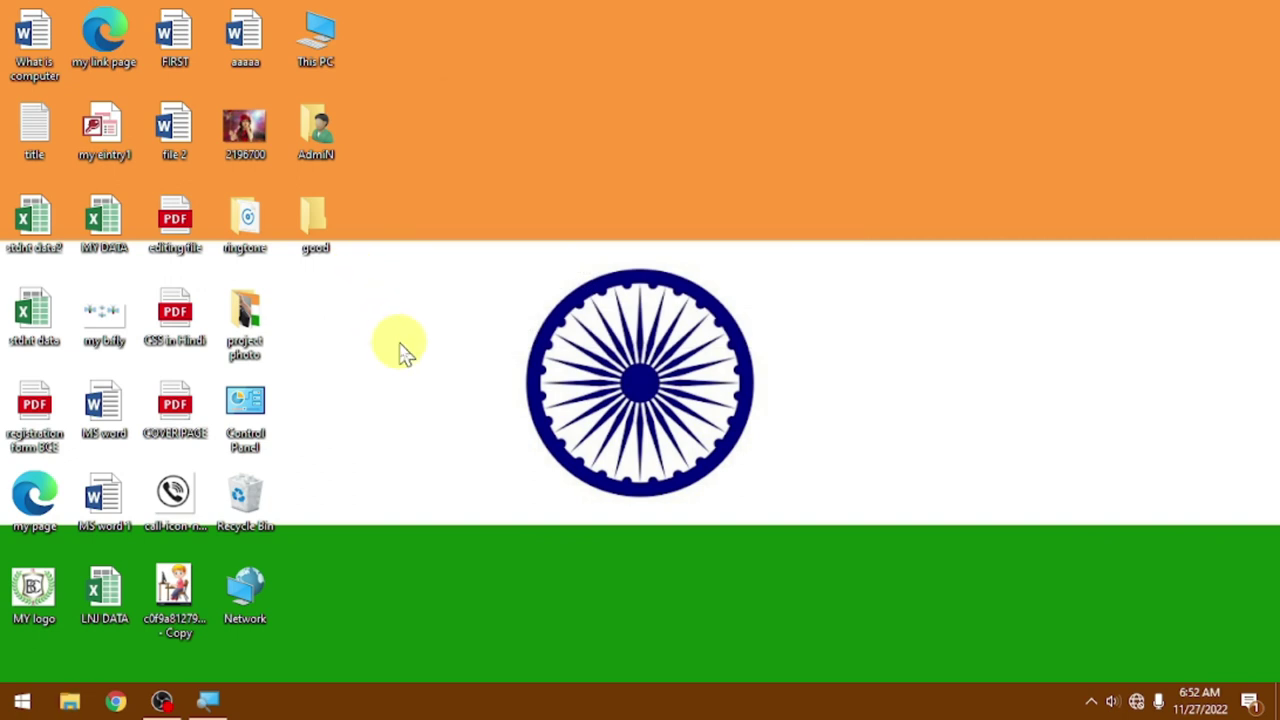
# Create a new folder inside the folder good, keeping its default name.
pyautogui.doubleClick(316, 248)
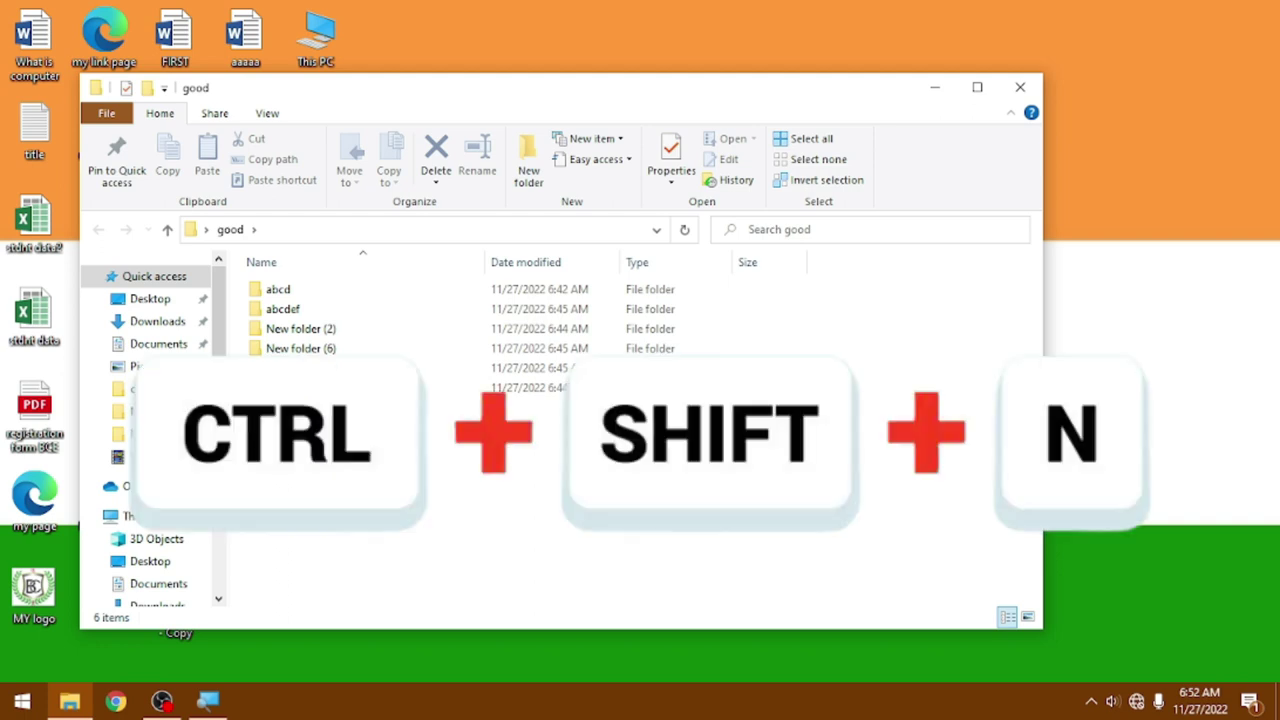
pyautogui.hotkey('ctrl', 'shift', 'n')
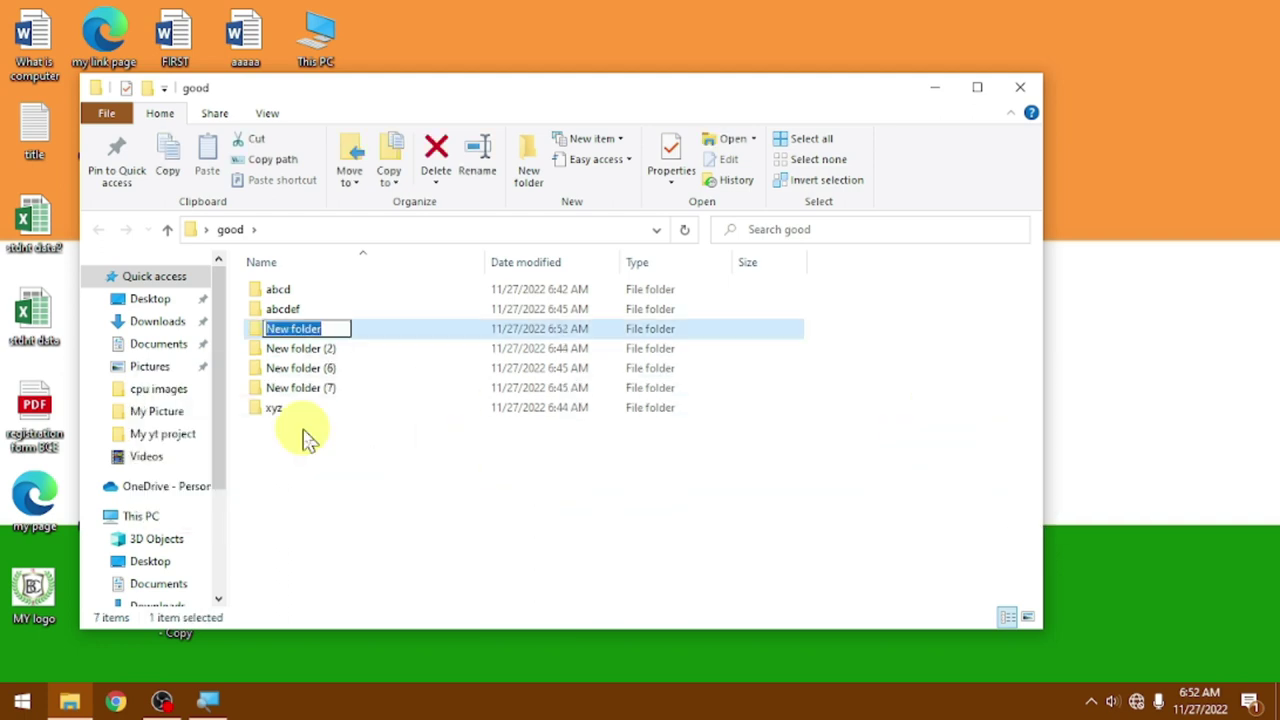
pyautogui.press('Return')
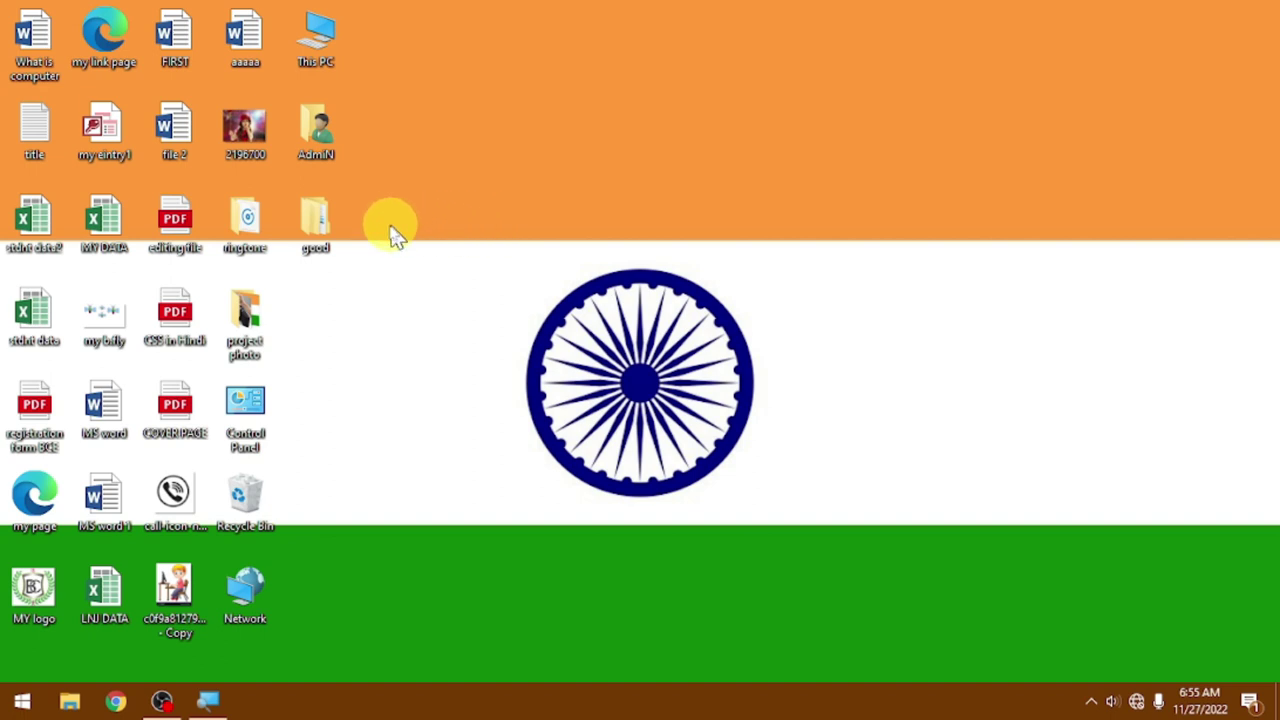
# Delete the folder good from the desktop and undo the deletion.
pyautogui.click(320, 235)
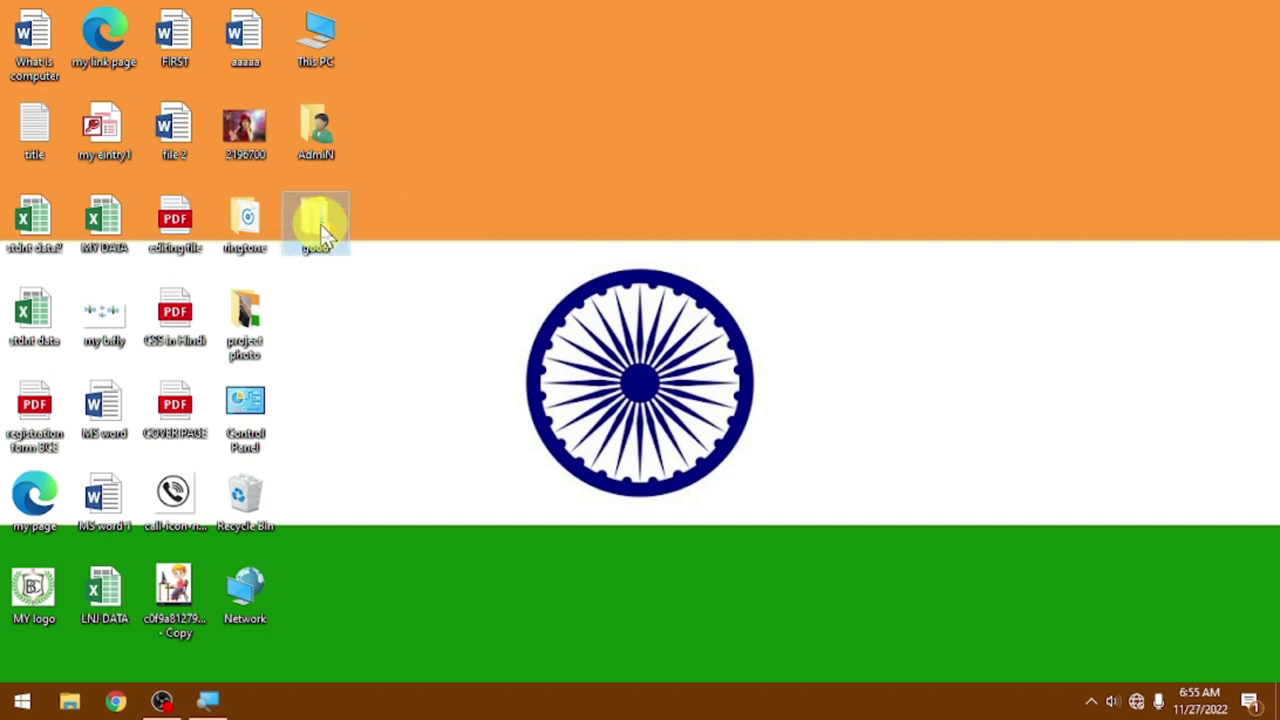
pyautogui.rightClick(320, 235)
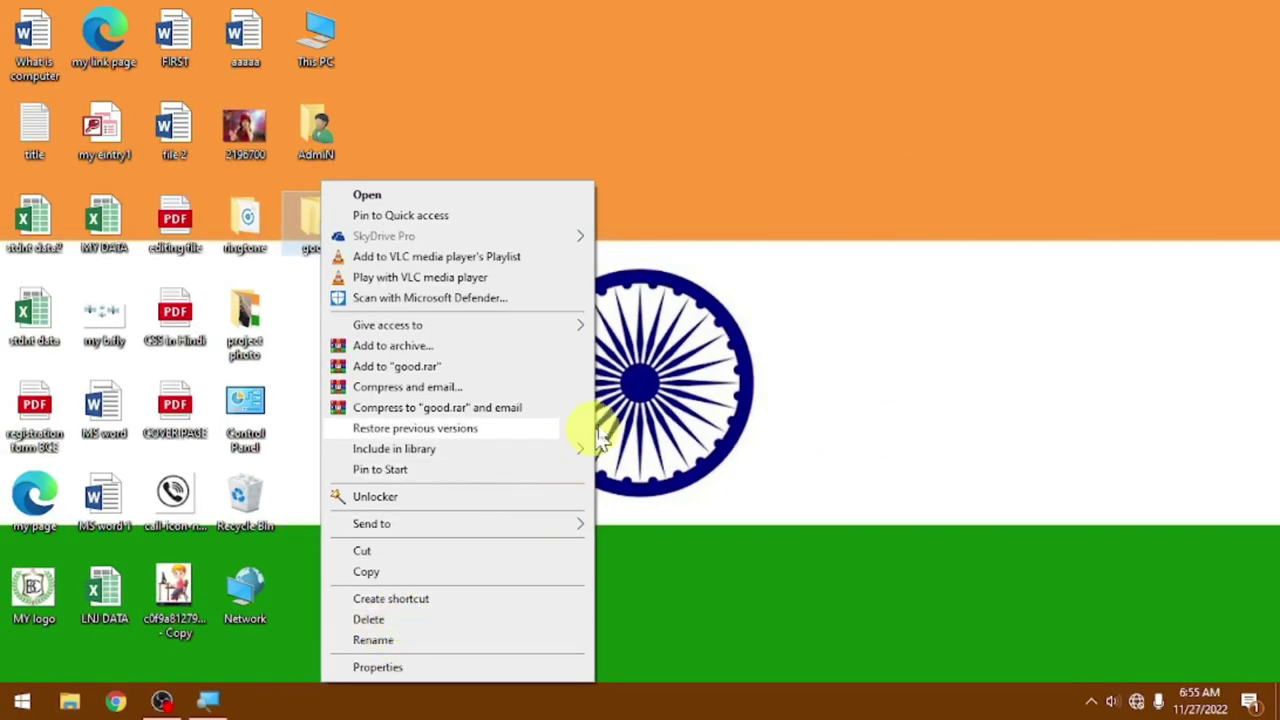
pyautogui.click(863, 232)
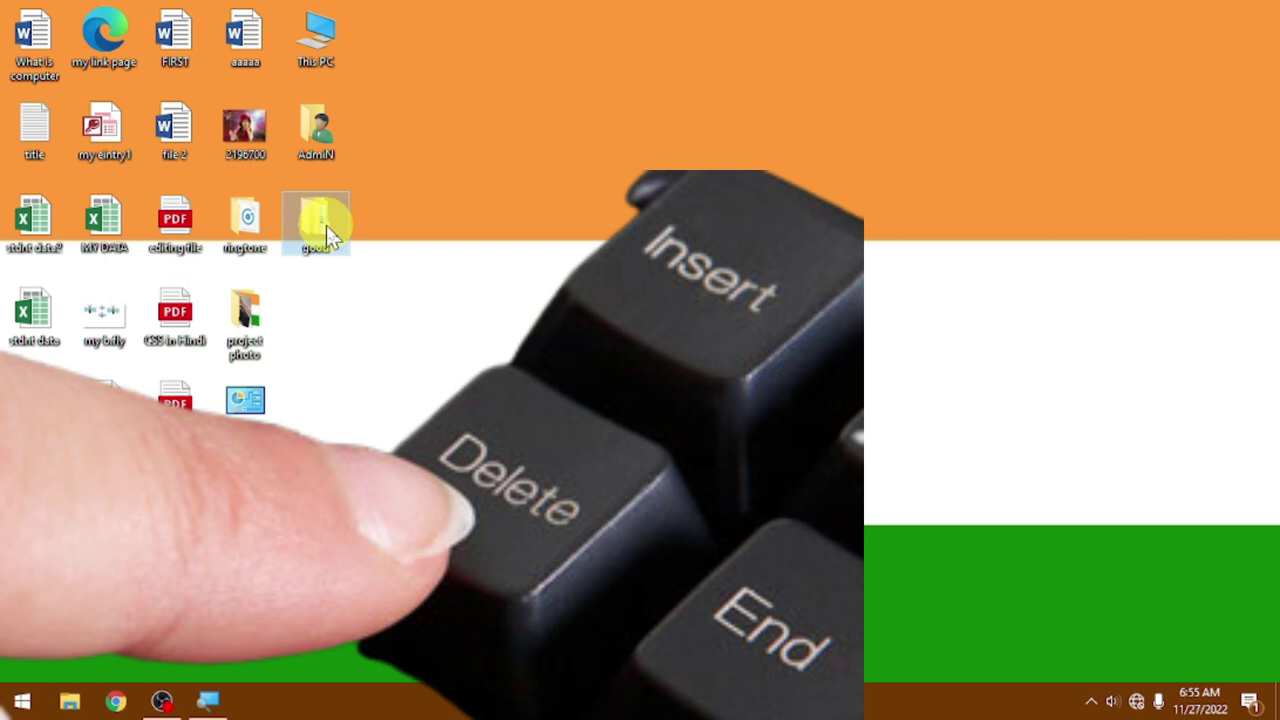
pyautogui.press('Delete')
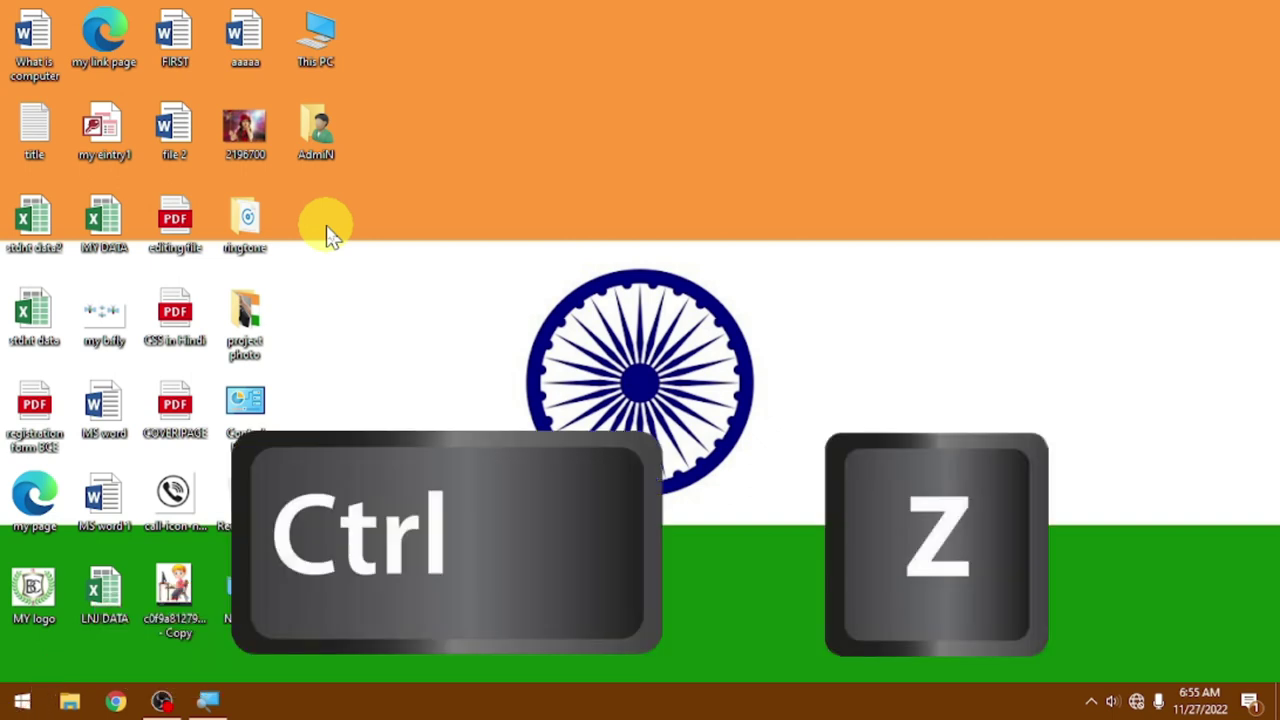
pyautogui.rightClick(327, 233)
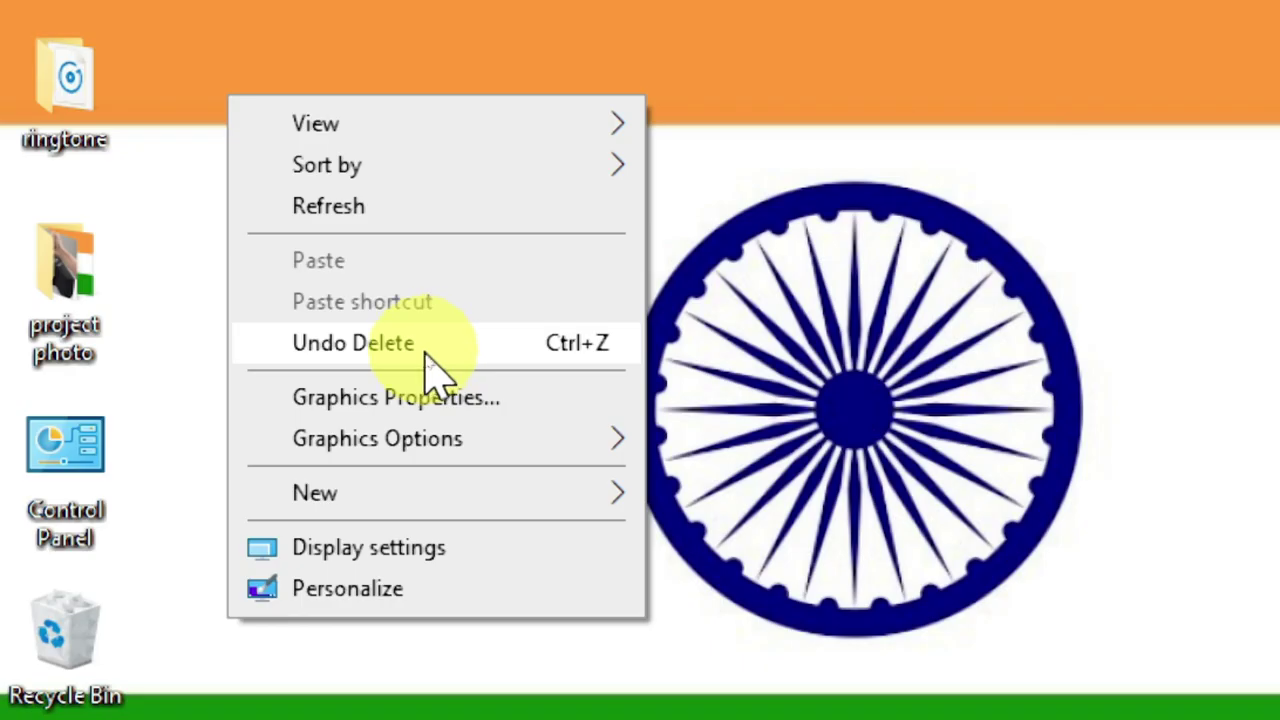
pyautogui.click(427, 352)
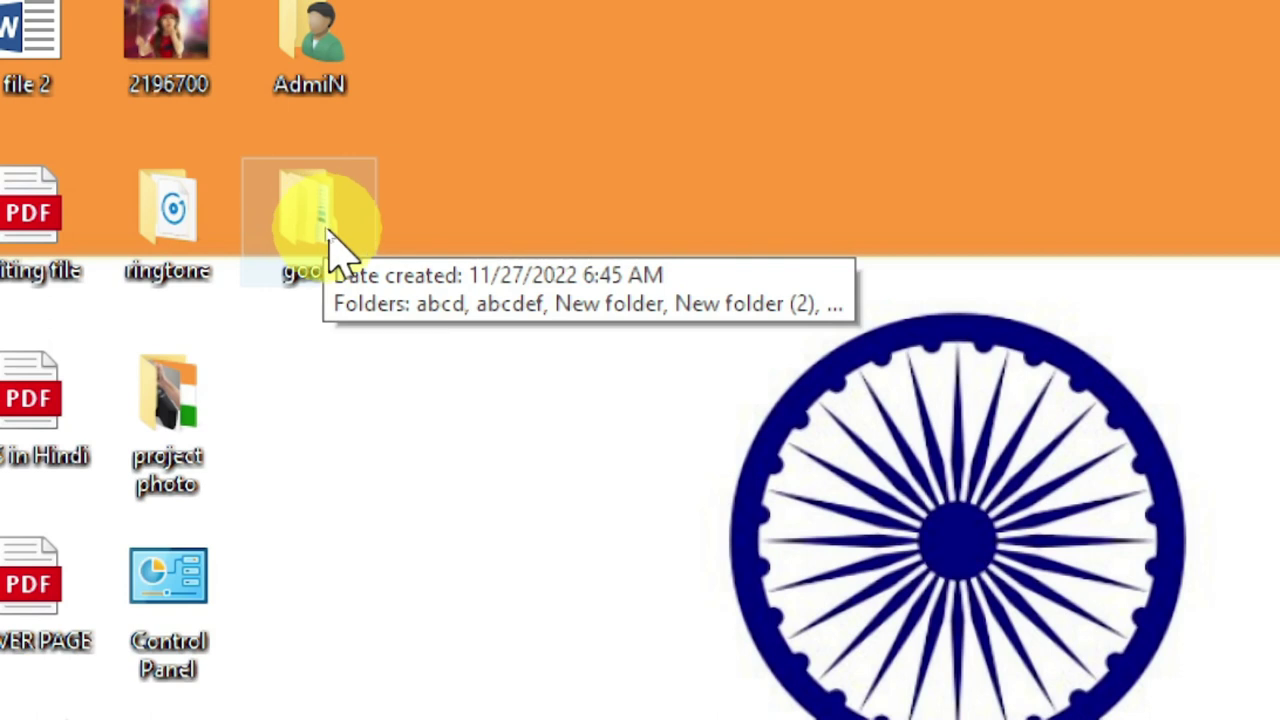
# Delete the folder good from the desktop and find it in the Recycle Bin.
pyautogui.click(324, 228)
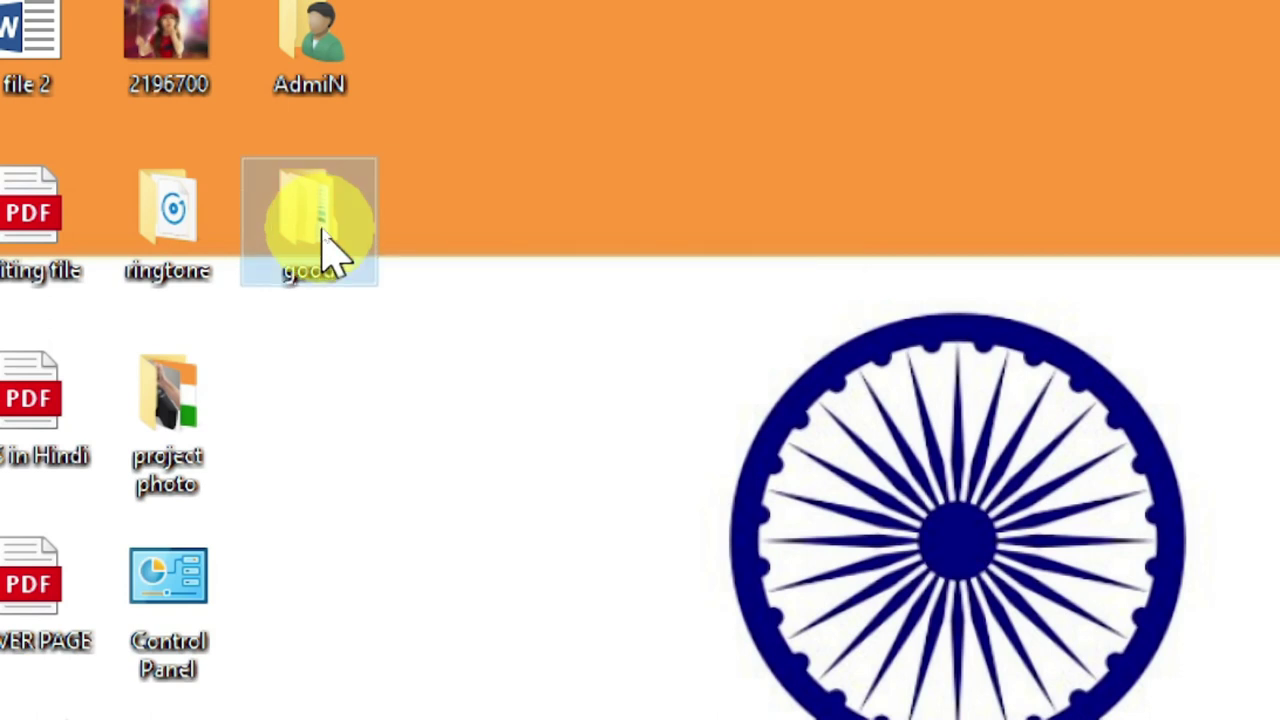
pyautogui.press('Delete')
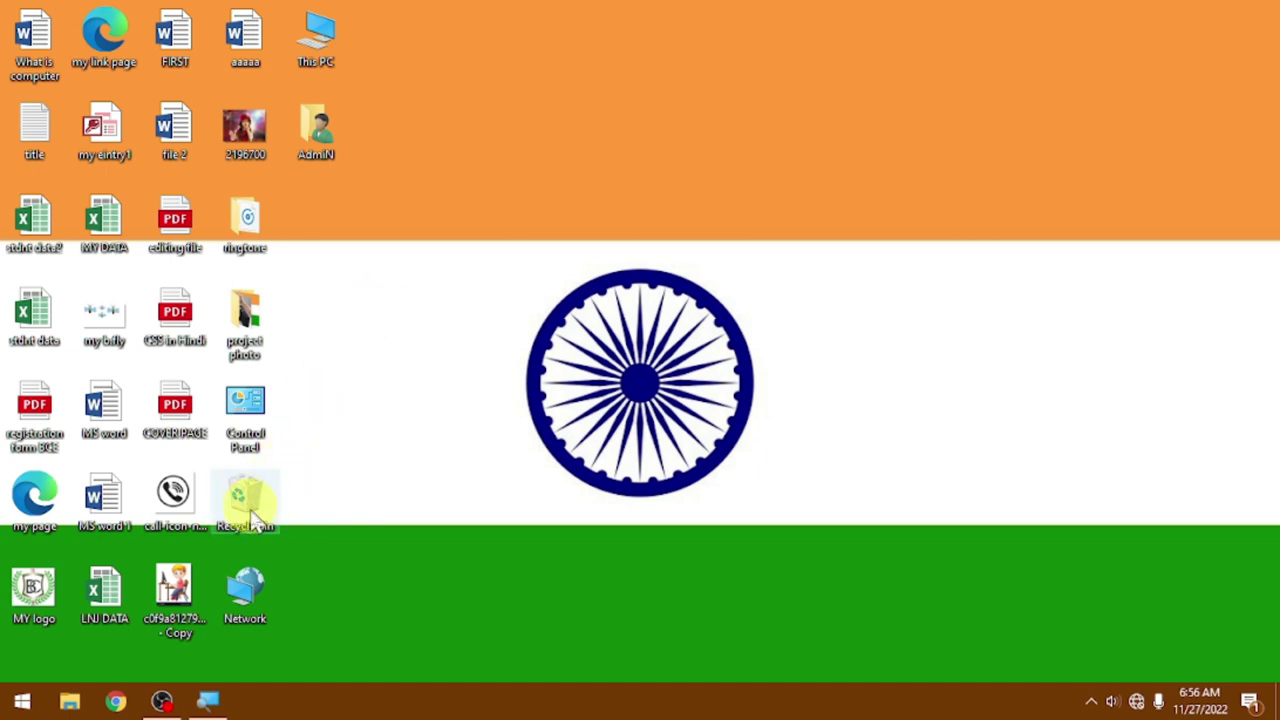
pyautogui.moveTo(252, 518)
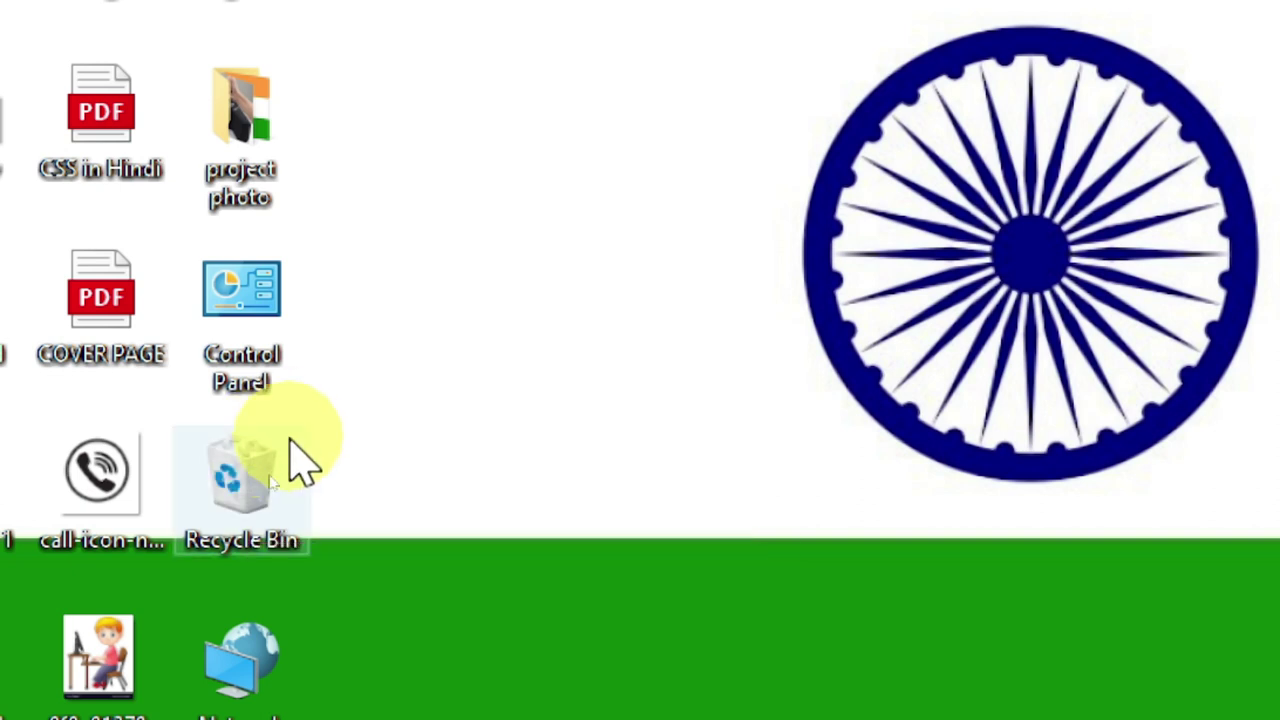
pyautogui.moveTo(300, 460)
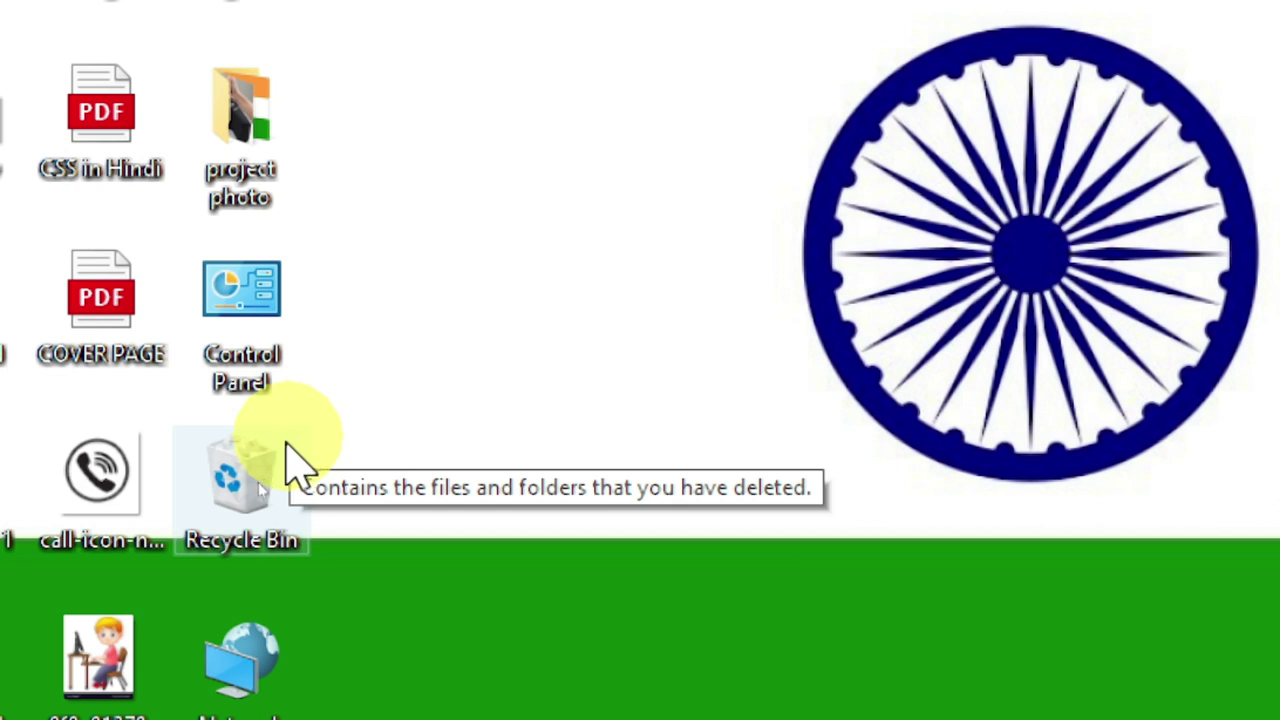
pyautogui.doubleClick(242, 522)
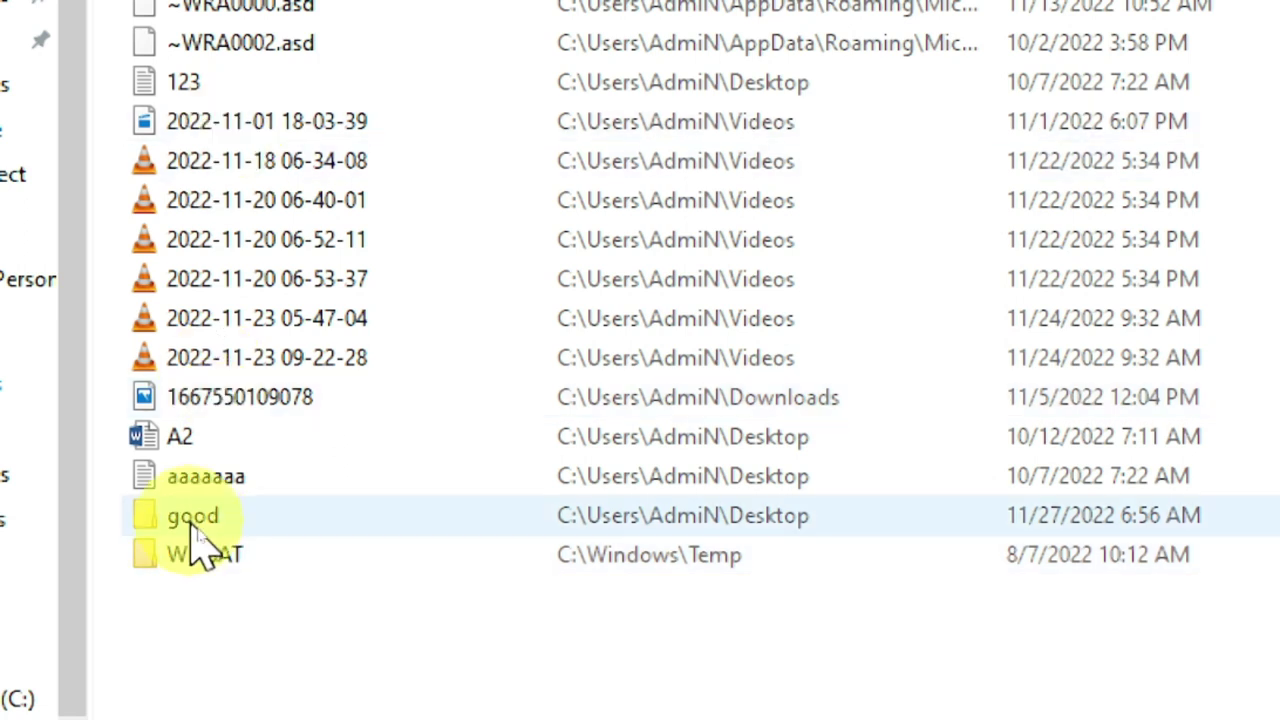
pyautogui.moveTo(197, 545)
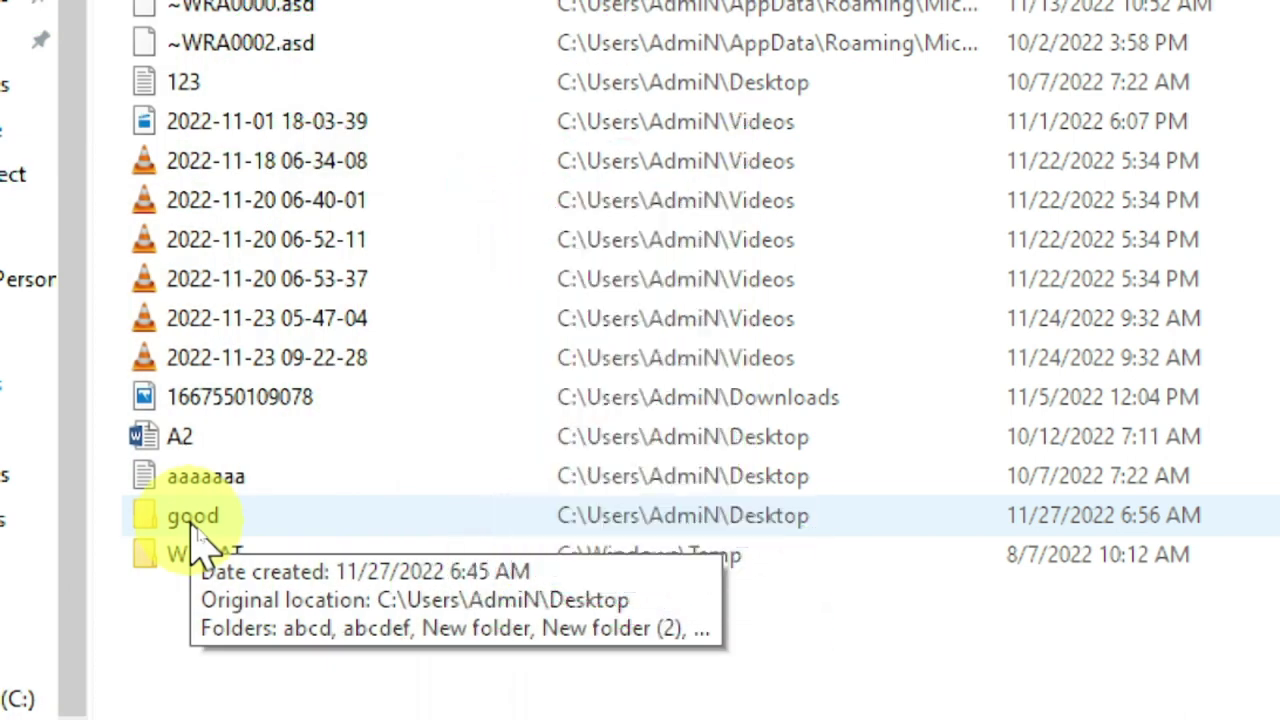
# Examine the restore option and the properties of the deleted folder good in the Recycle Bin.
pyautogui.rightClick(195, 528)
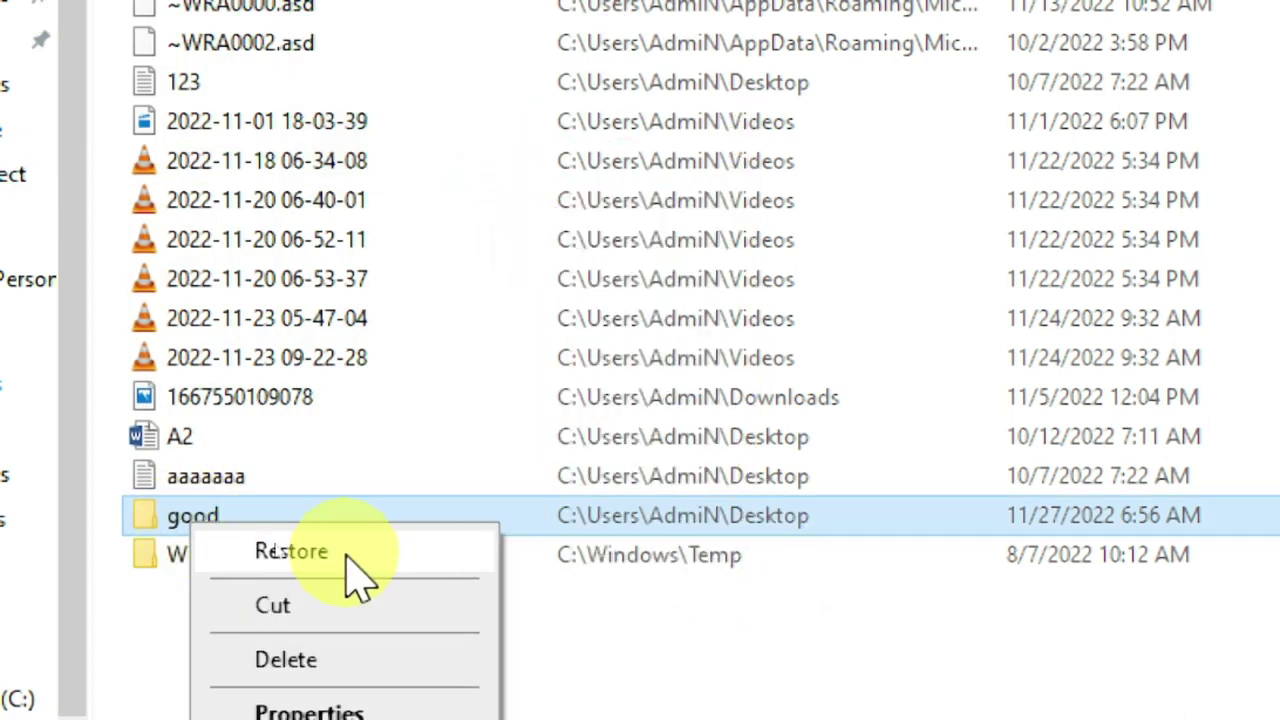
pyautogui.click(278, 540)
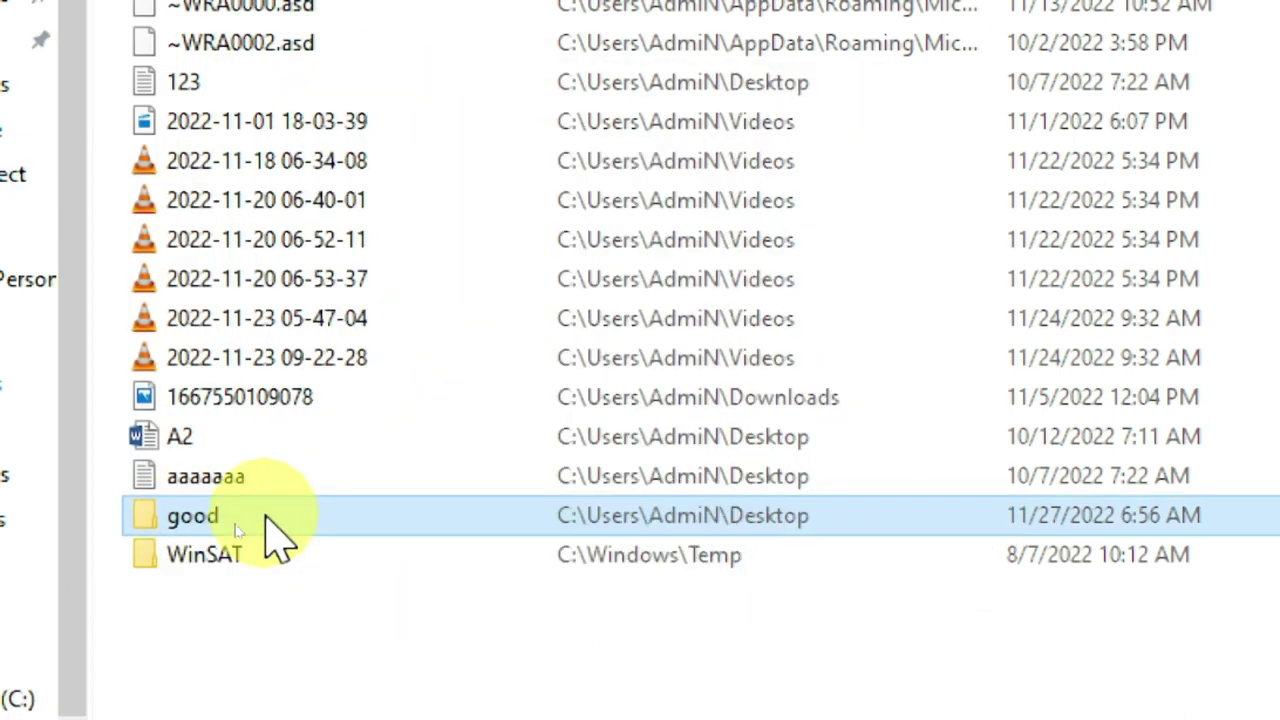
pyautogui.doubleClick(266, 518)
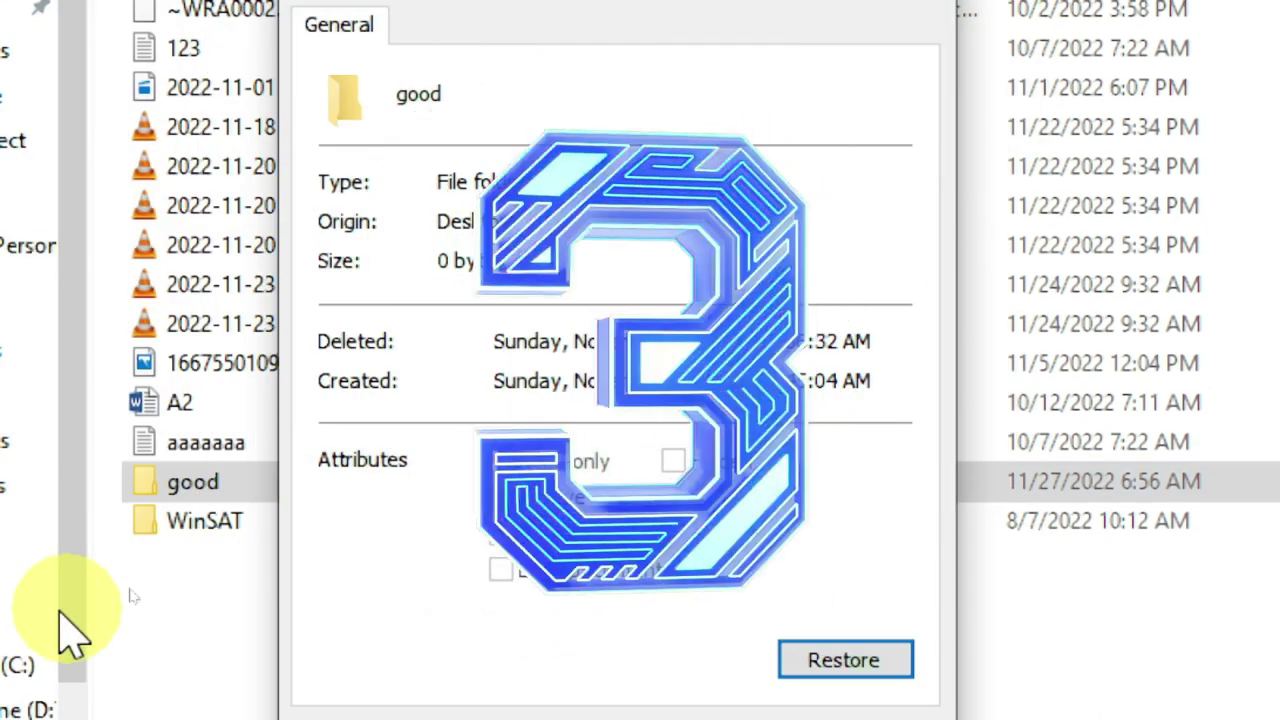
pyautogui.click(250, 485)
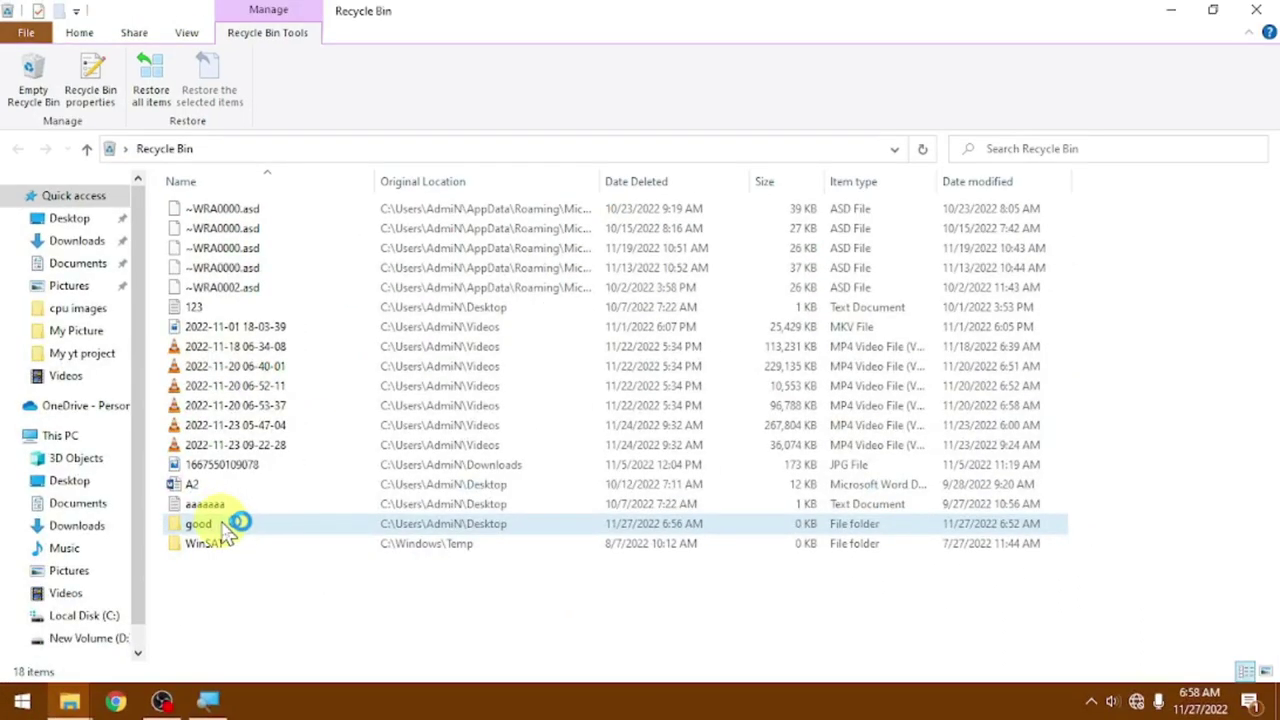
# Restore the folder good from the Recycle Bin and close its Properties dialog.
pyautogui.click(230, 527)
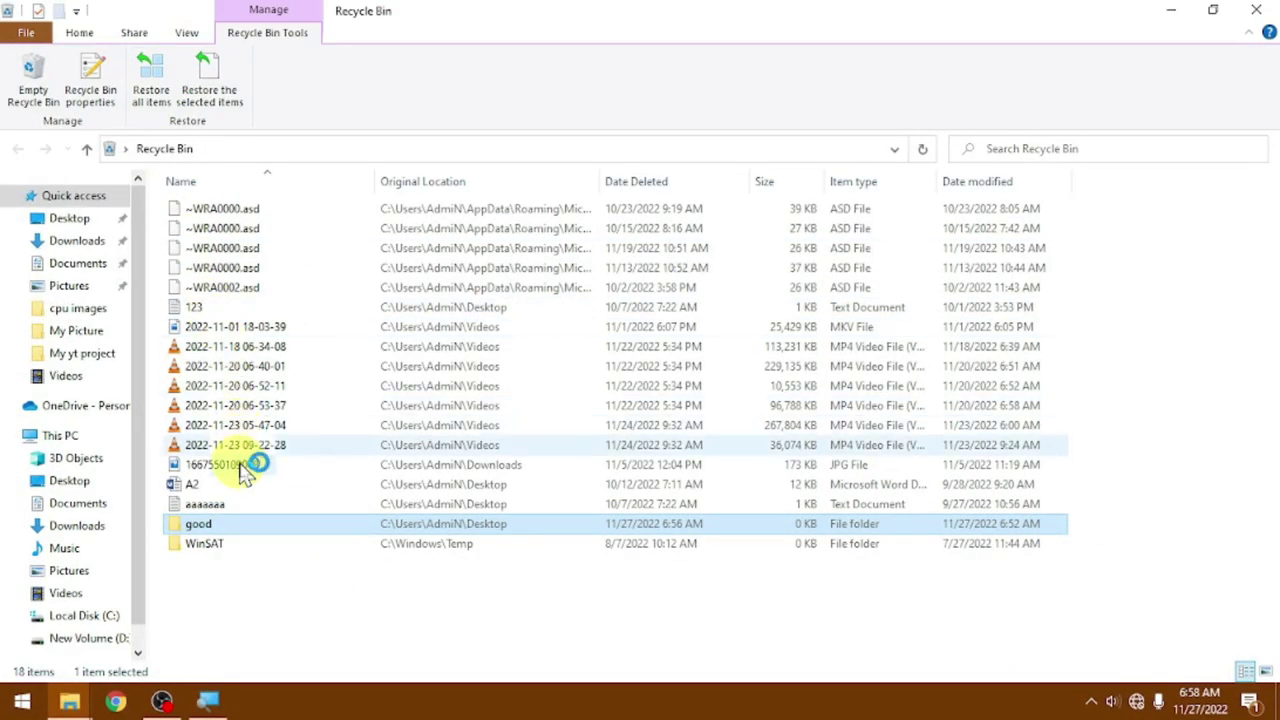
pyautogui.rightClick(257, 528)
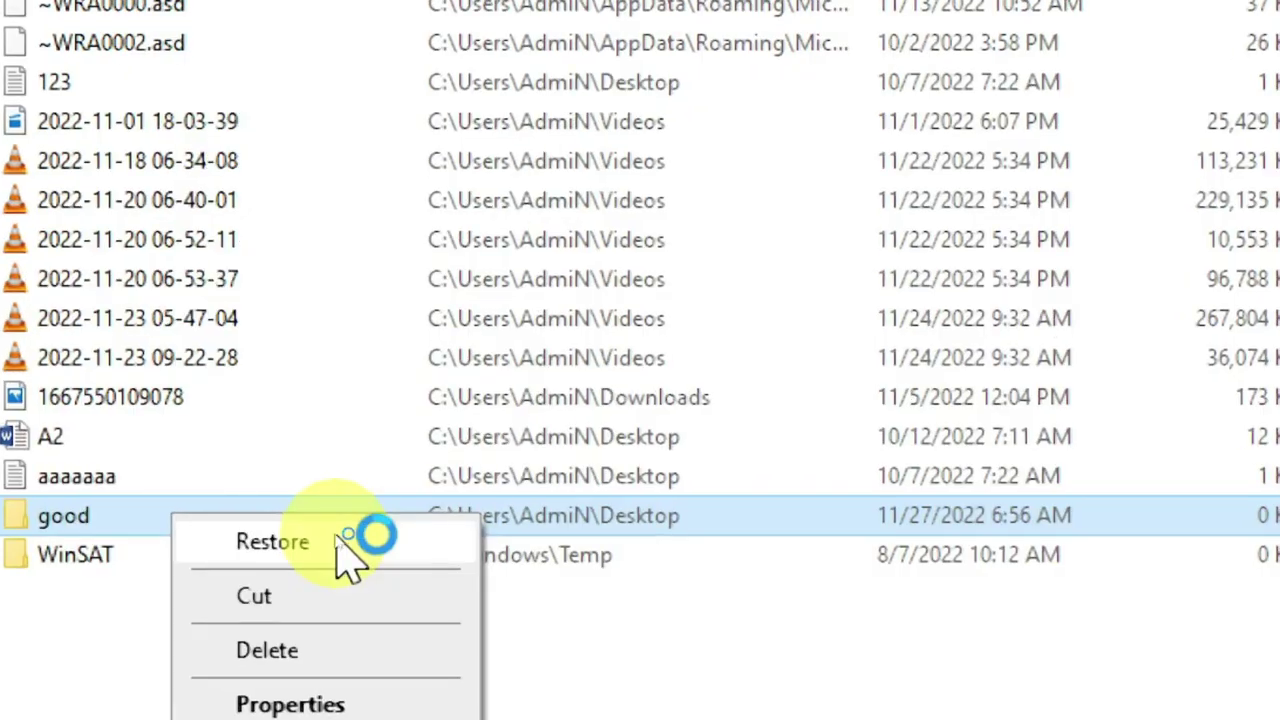
pyautogui.click(275, 545)
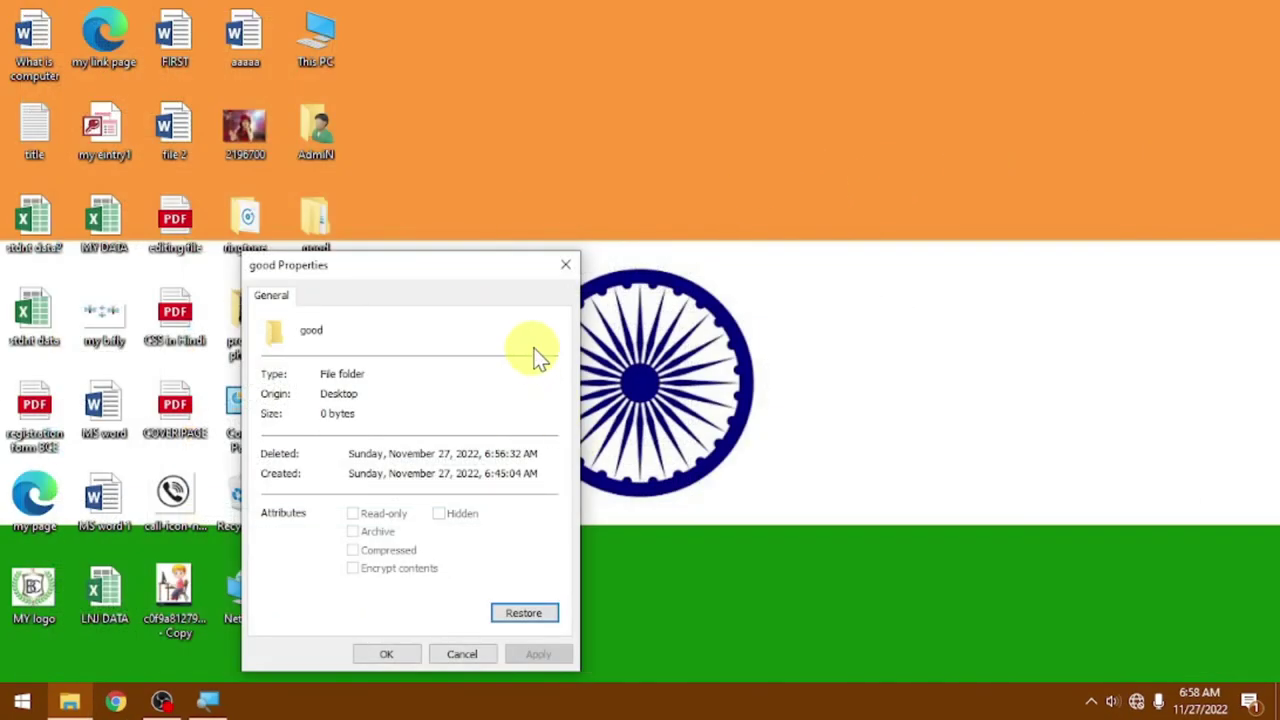
pyautogui.click(565, 265)
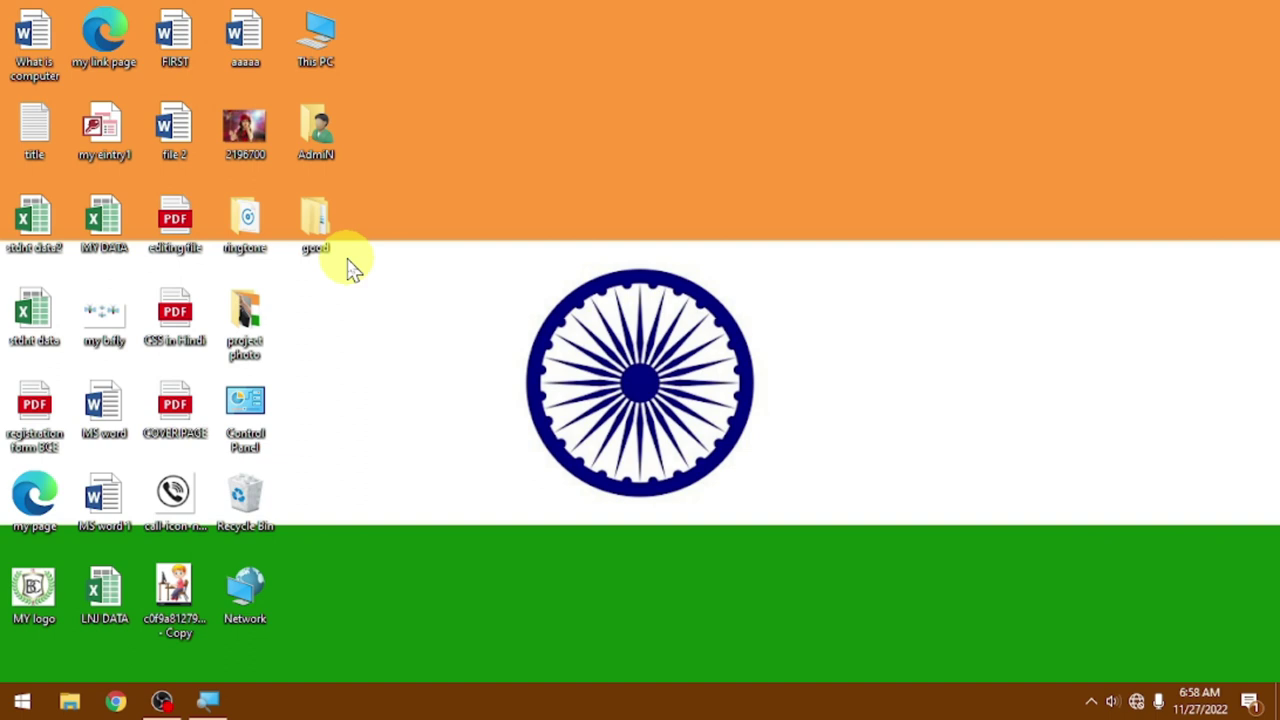
pyautogui.doubleClick(247, 505)
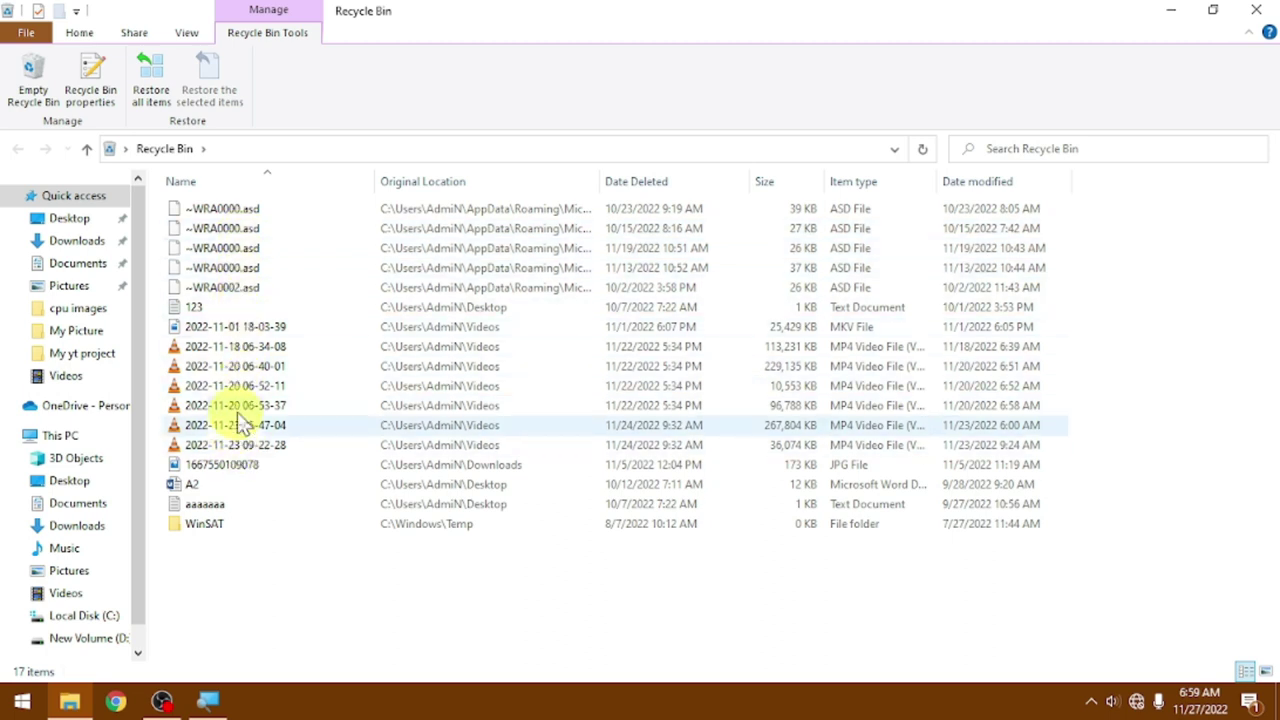
pyautogui.rightClick(245, 405)
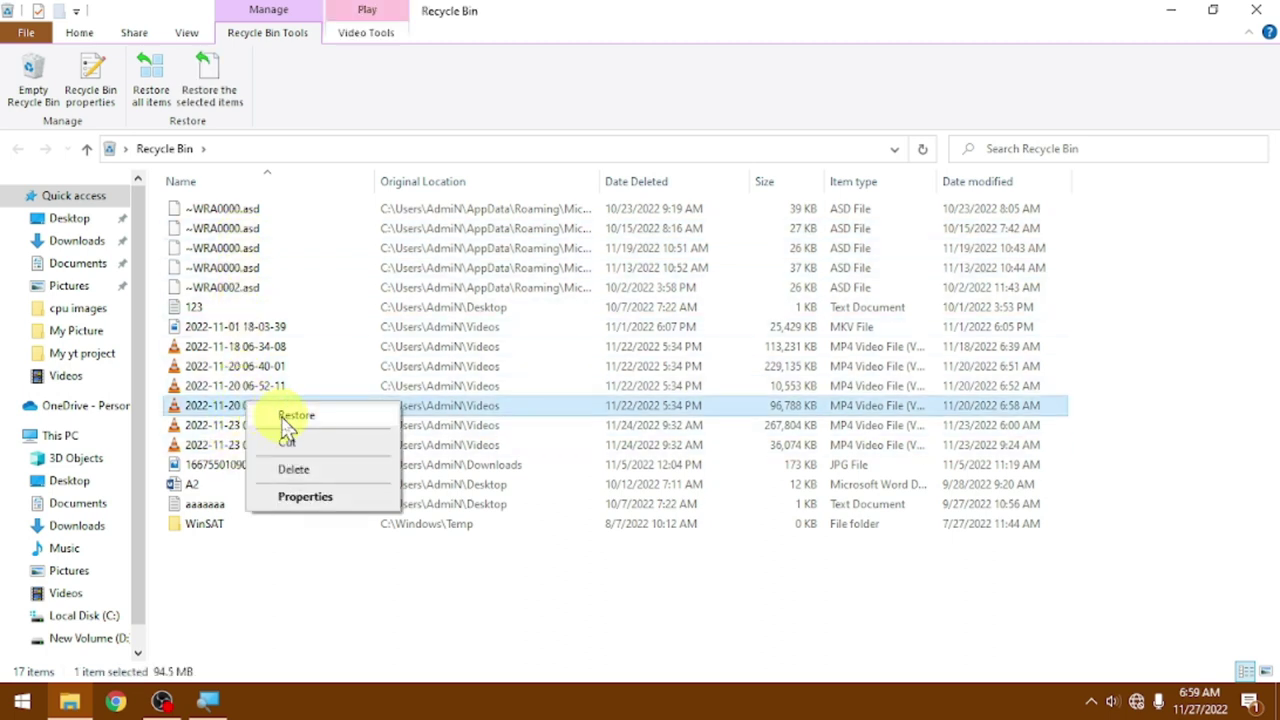
pyautogui.click(518, 560)
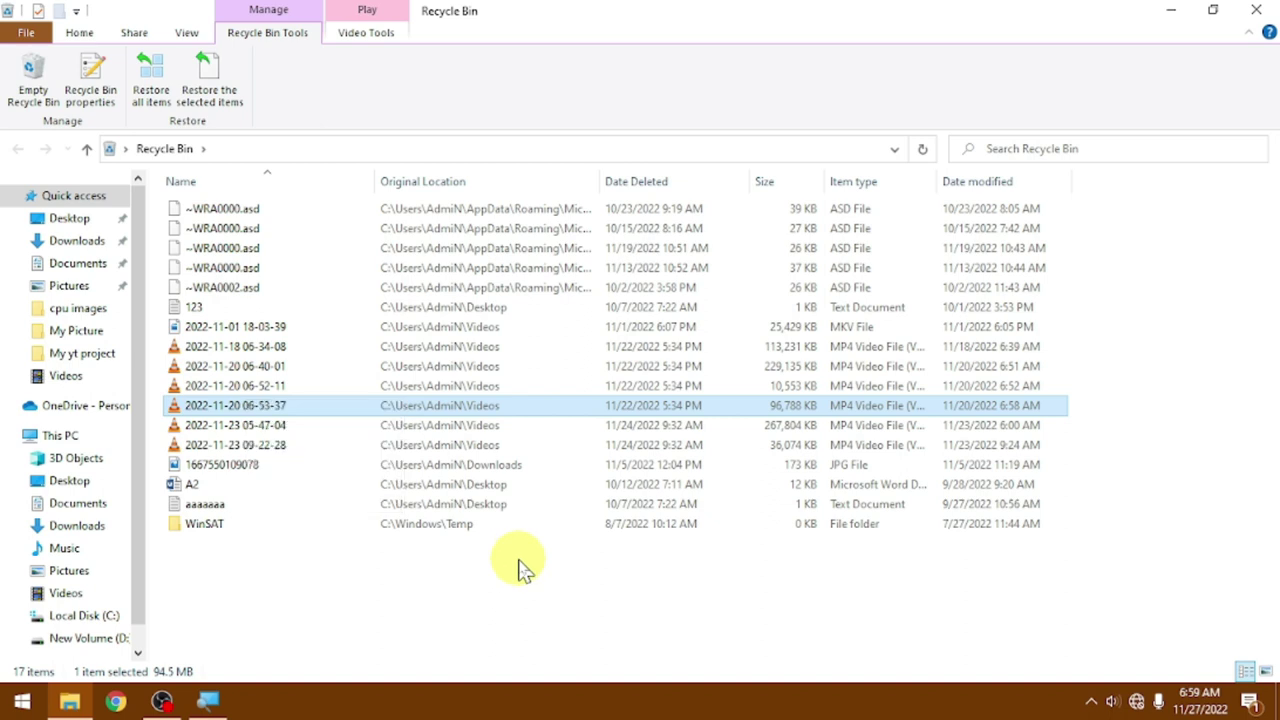
pyautogui.click(1250, 12)
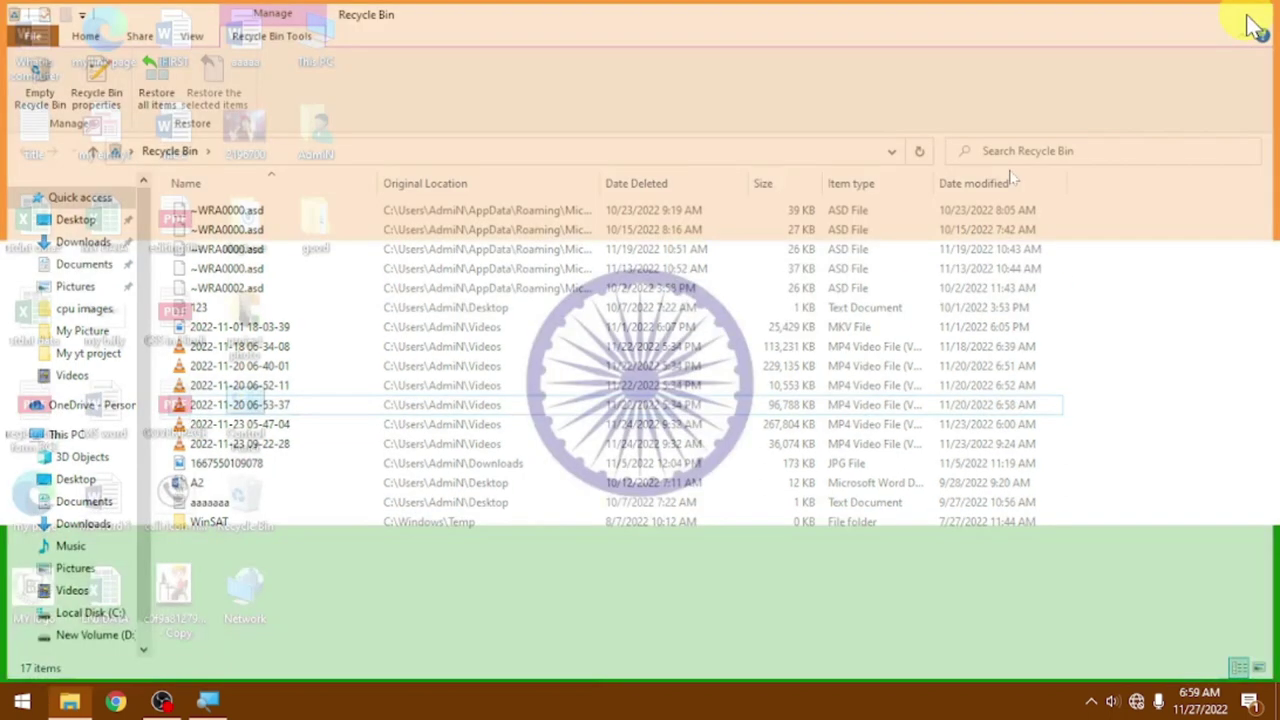